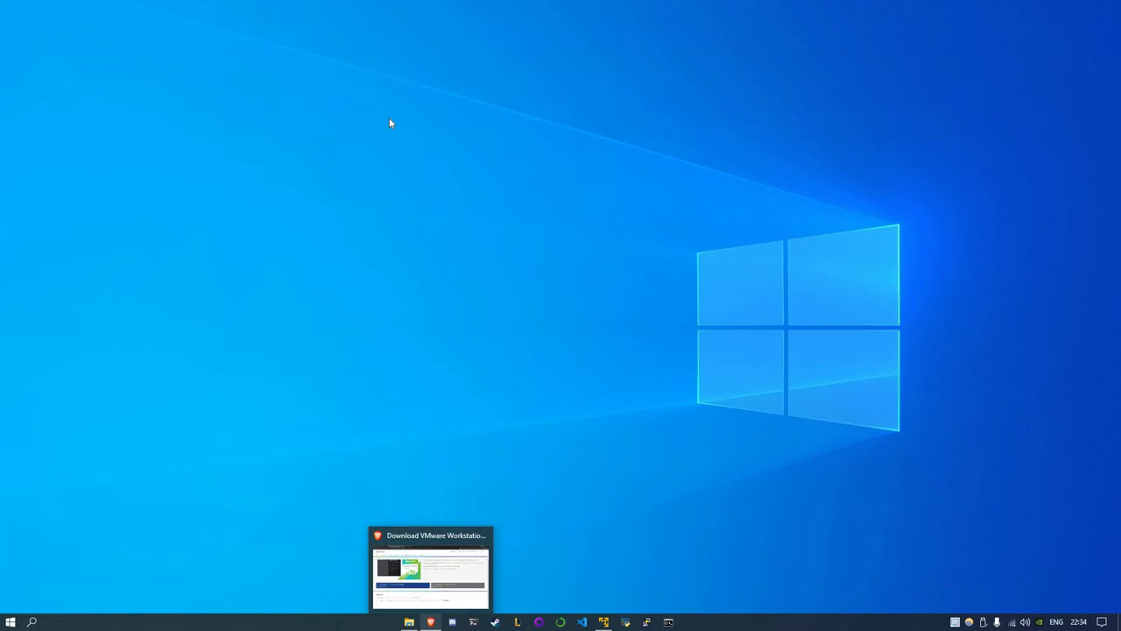
Restore Brave, view the Fedora download tab, then show the DistroWatch Debian page
click(430, 623)
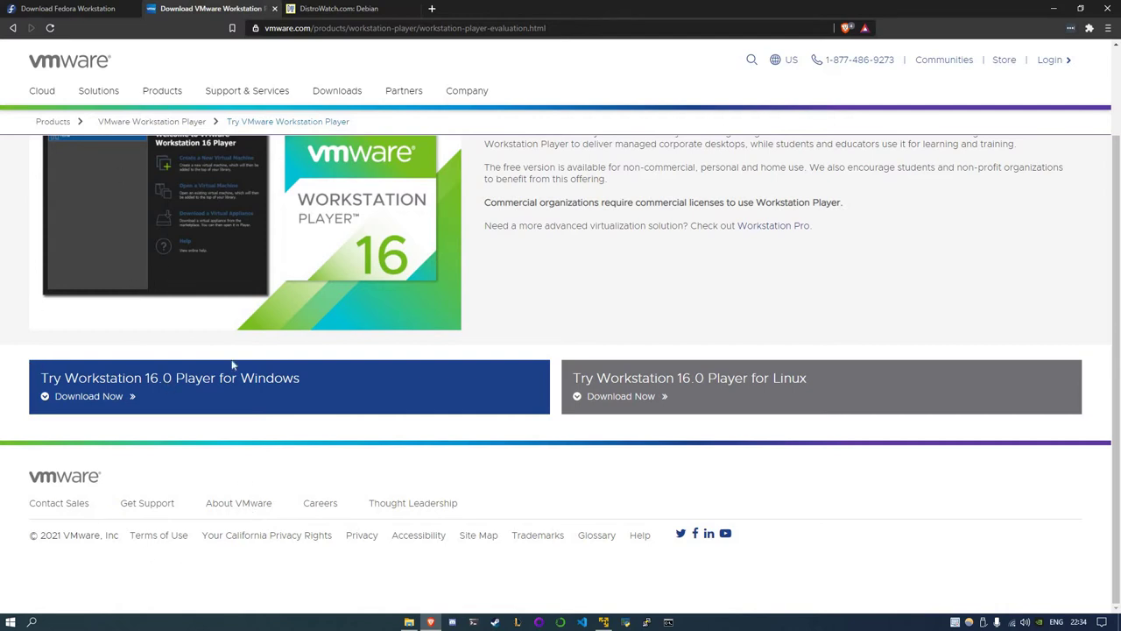
click(65, 8)
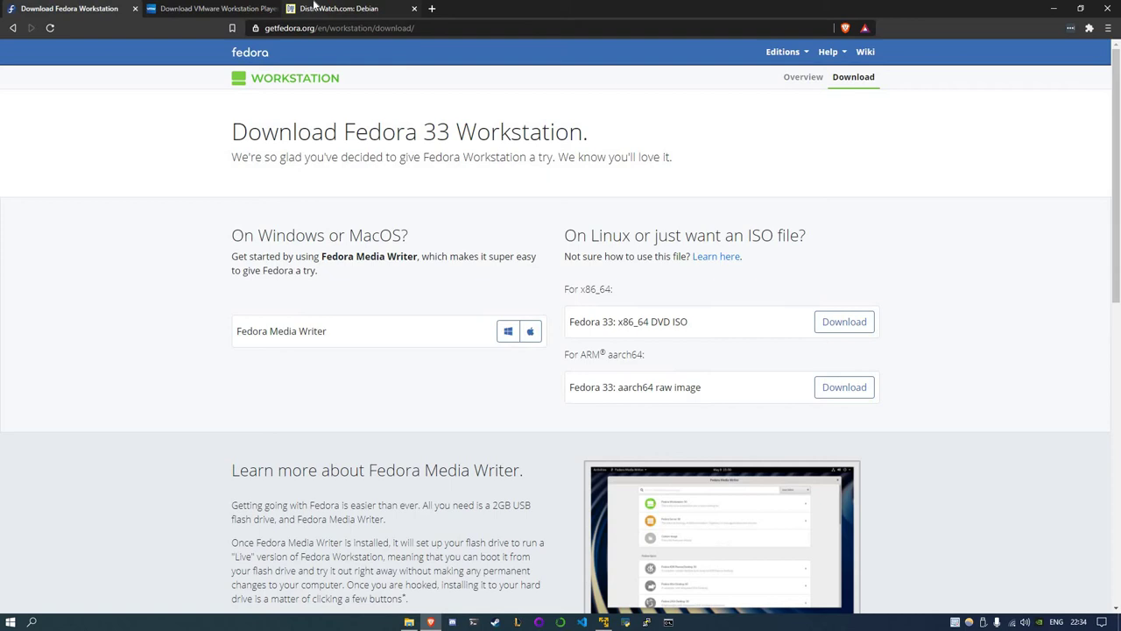
click(351, 9)
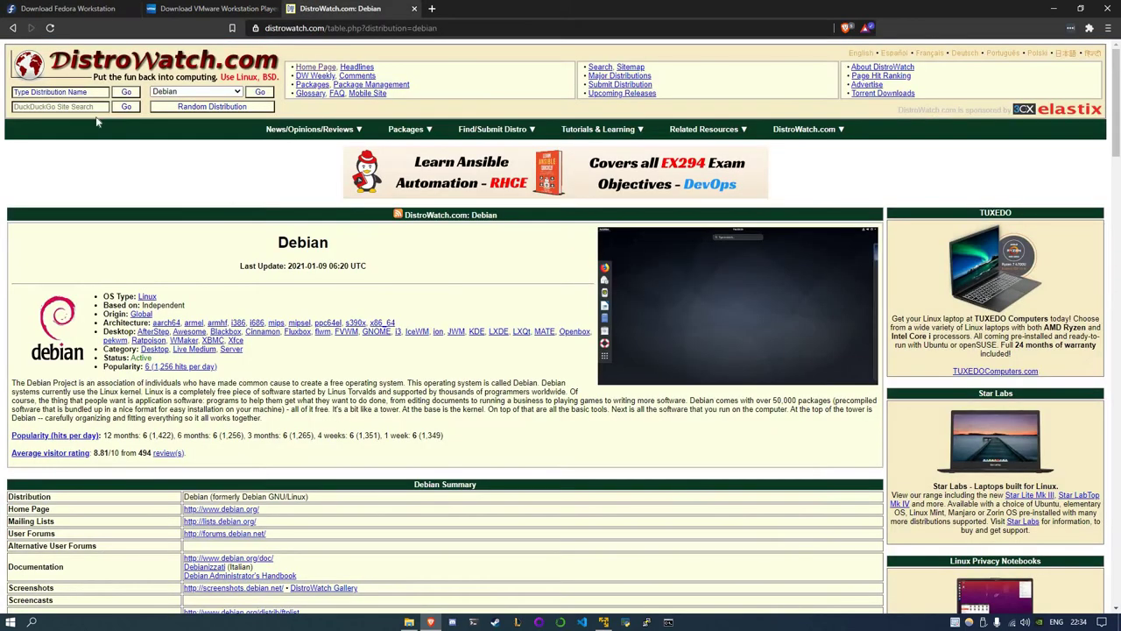
Go back from the Debian page to the DistroWatch home page
click(12, 30)
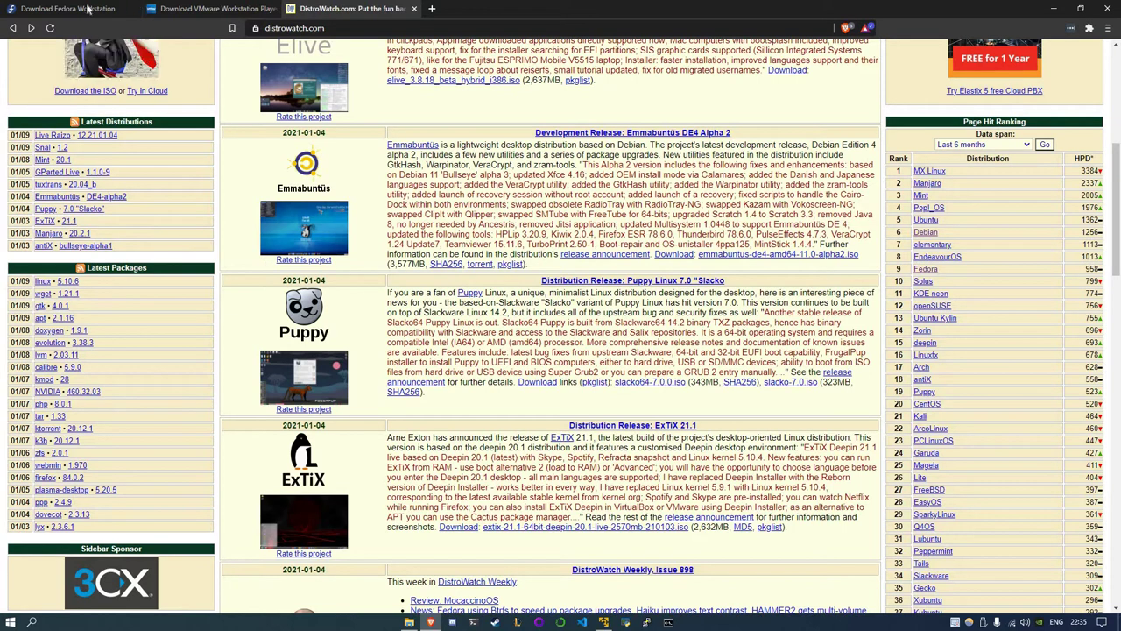
On the Fedora download page, highlight the Fedora 33 x86_64 DVD ISO line
key(ctrl+1)
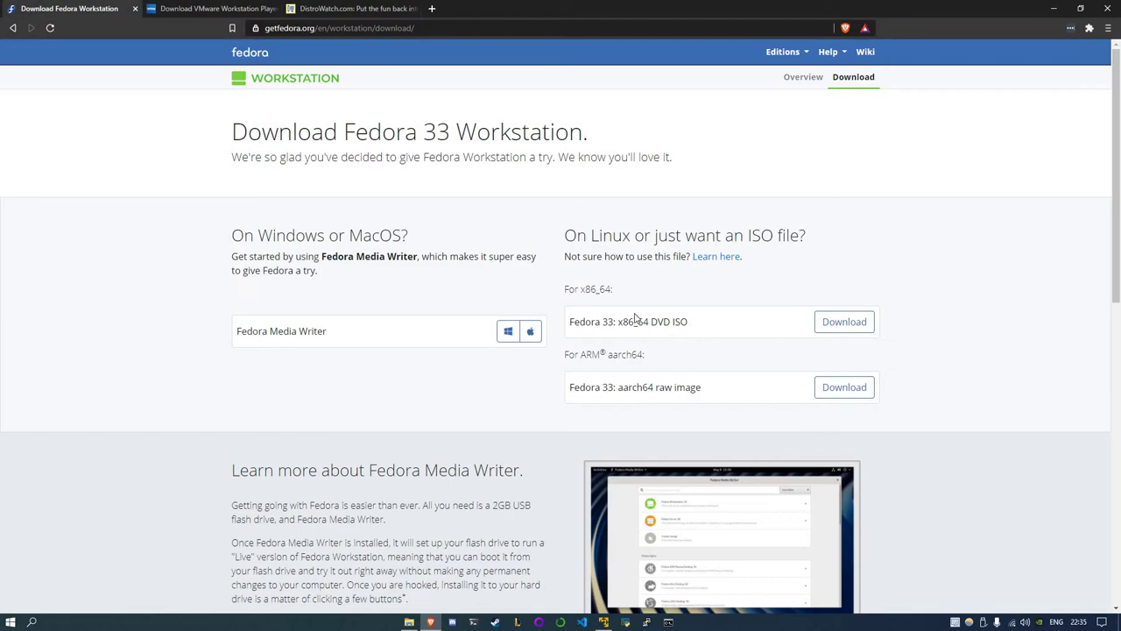
drag(552, 328, 573, 322)
click(572, 318)
triple_click(649, 321)
click(680, 326)
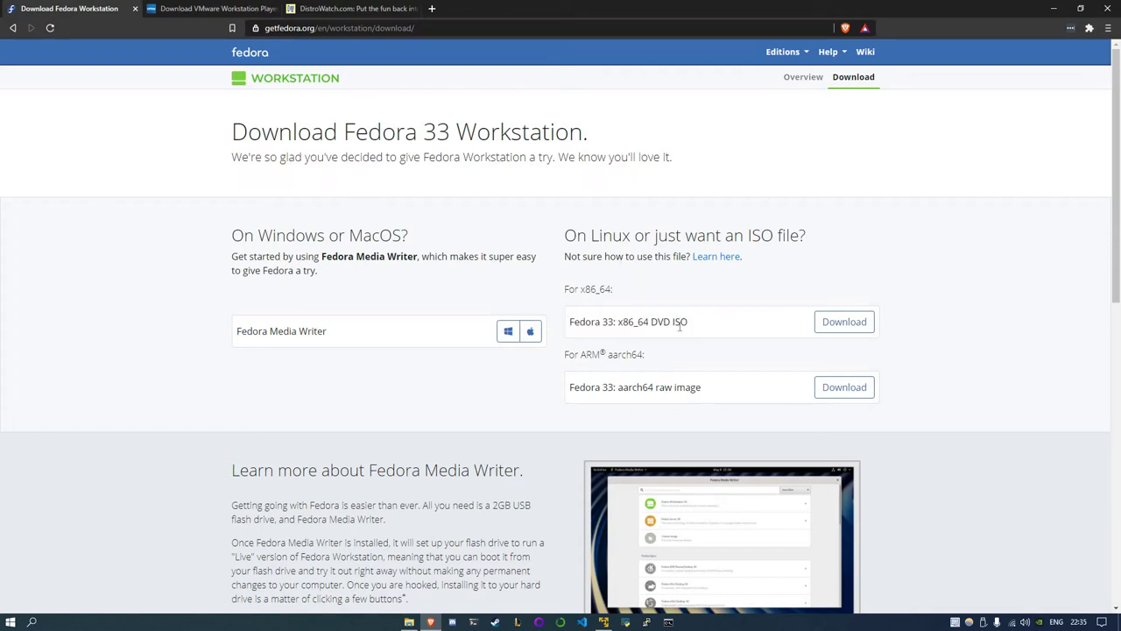
triple_click(570, 321)
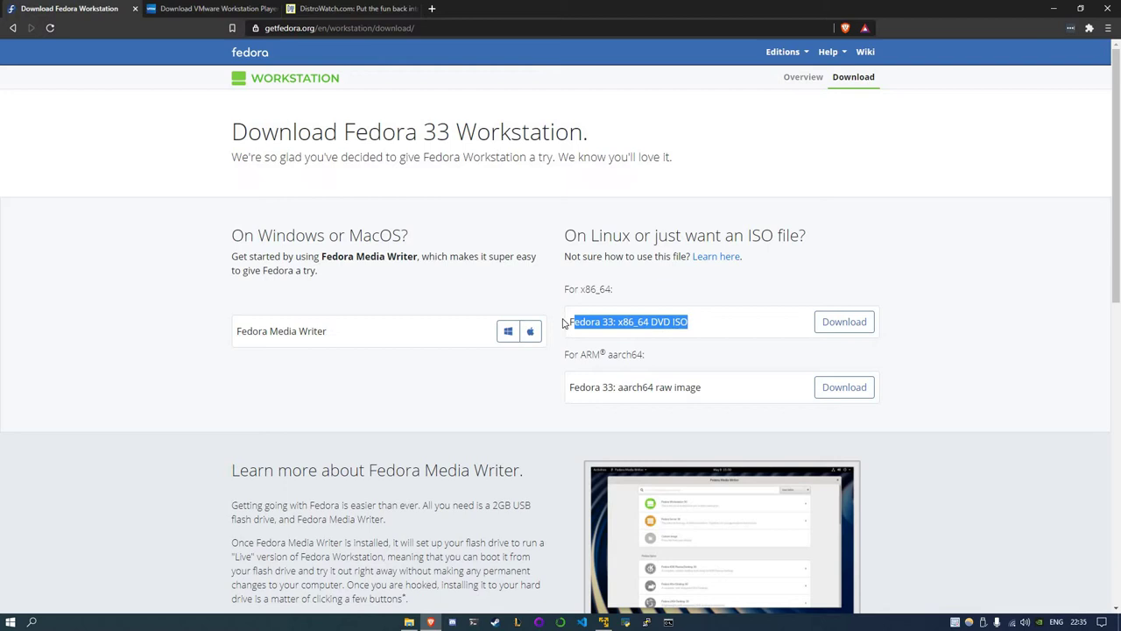
click(571, 321)
drag(1025, 6, 1052, 10)
Minimise Brave and show the Documents\Iso folder holding the Fedora 33 ISO
click(1054, 8)
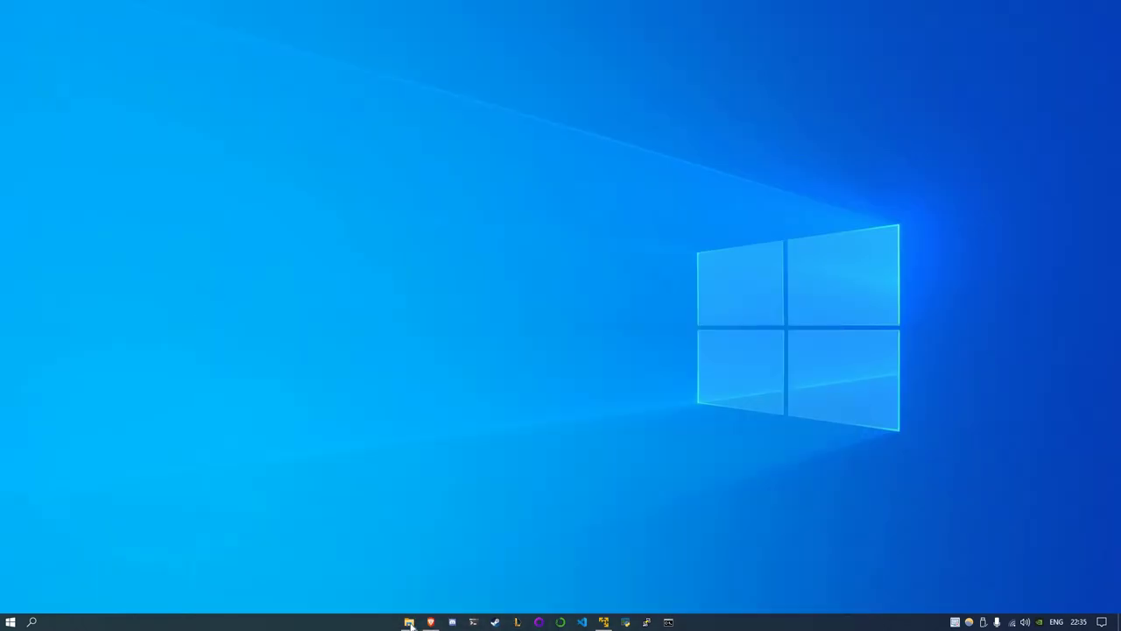
key(super+e)
drag(364, 300, 339, 194)
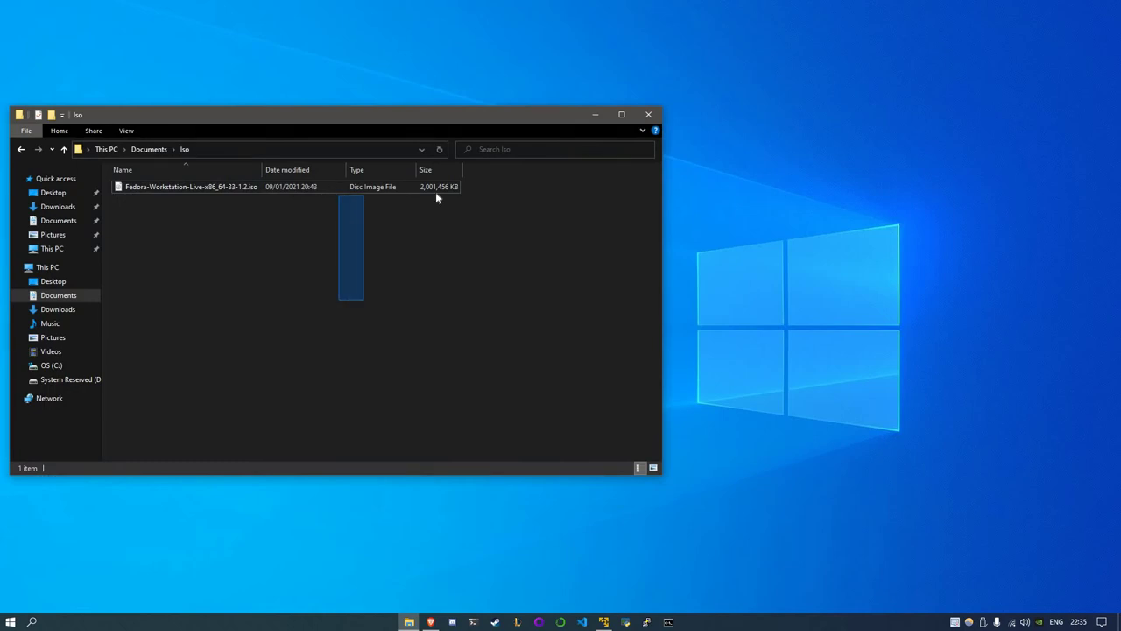
Launch VMware Player and start a new VM from Fedora-Workstation-Live-x86_64-33-1.2.iso, detected as Fedora 64-bit
click(604, 620)
click(595, 114)
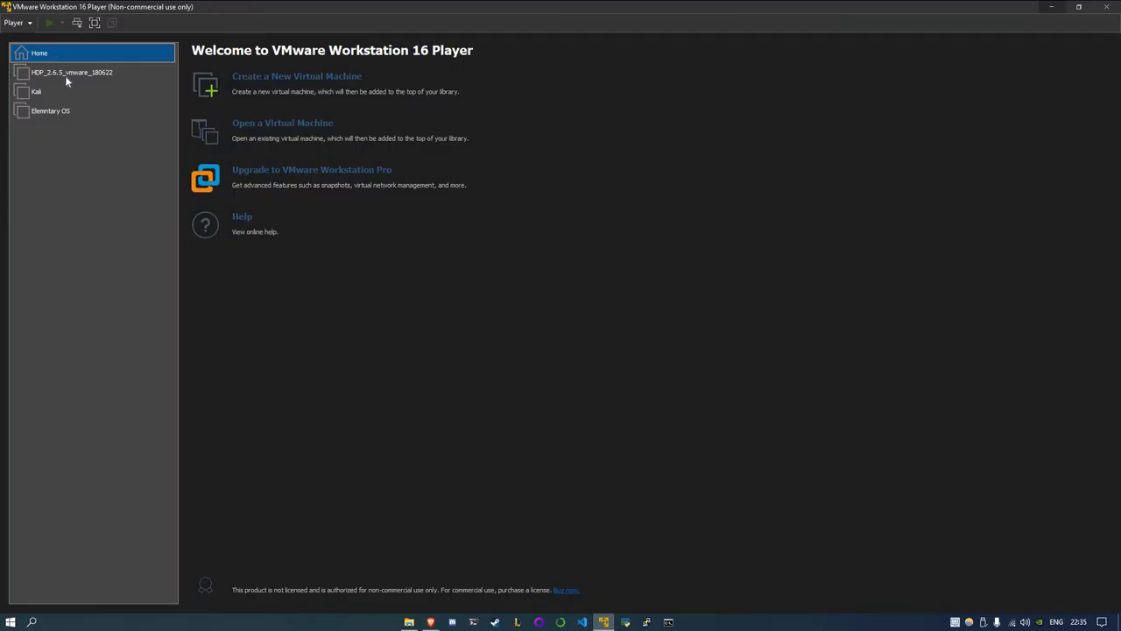
click(279, 85)
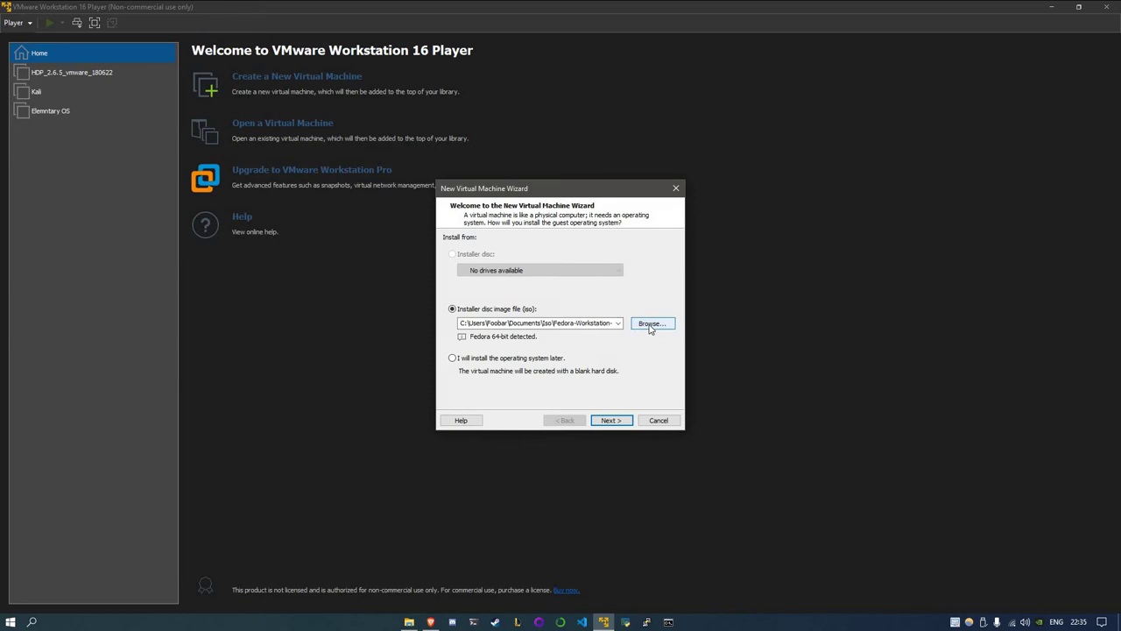
click(653, 323)
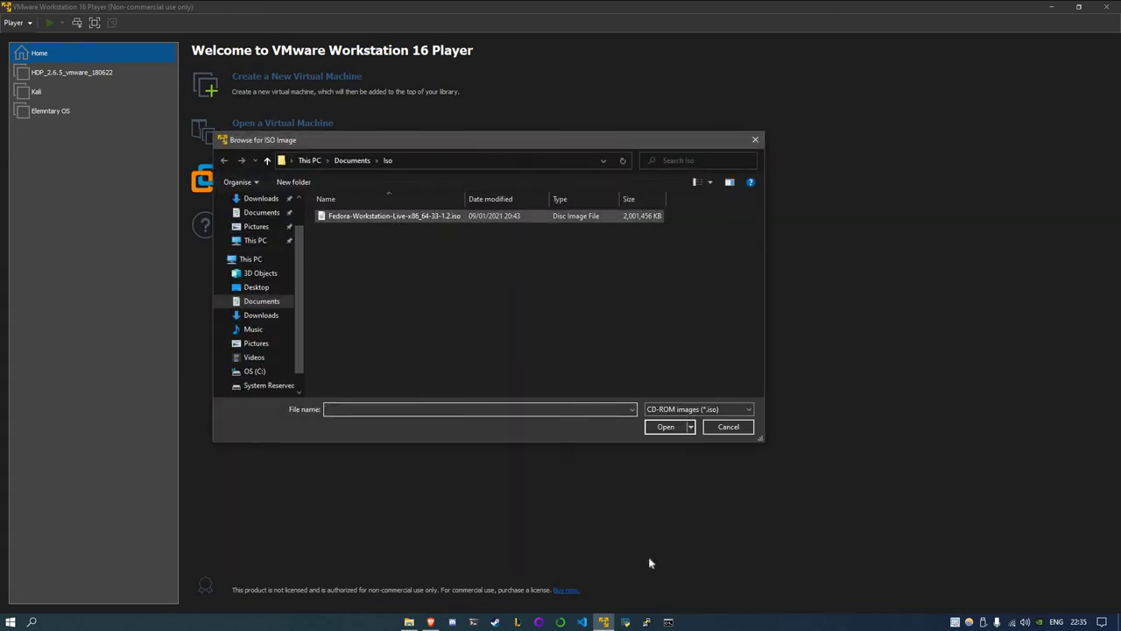
click(663, 429)
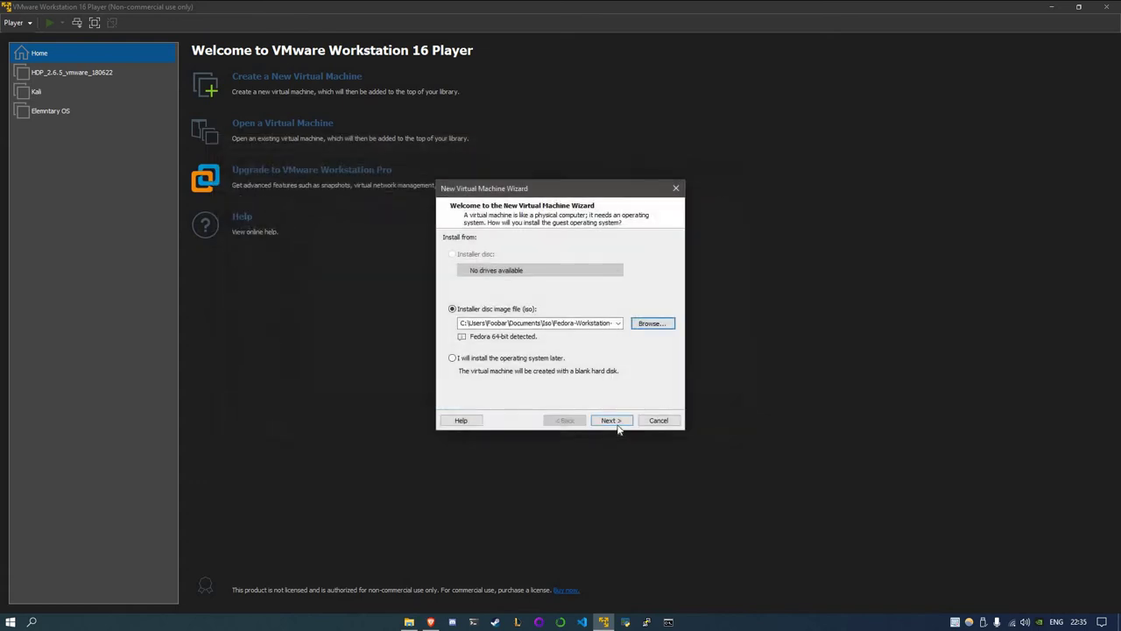
Keep the name Fedora 64-bit and set a 25 GB disk split into multiple files
click(613, 424)
click(615, 424)
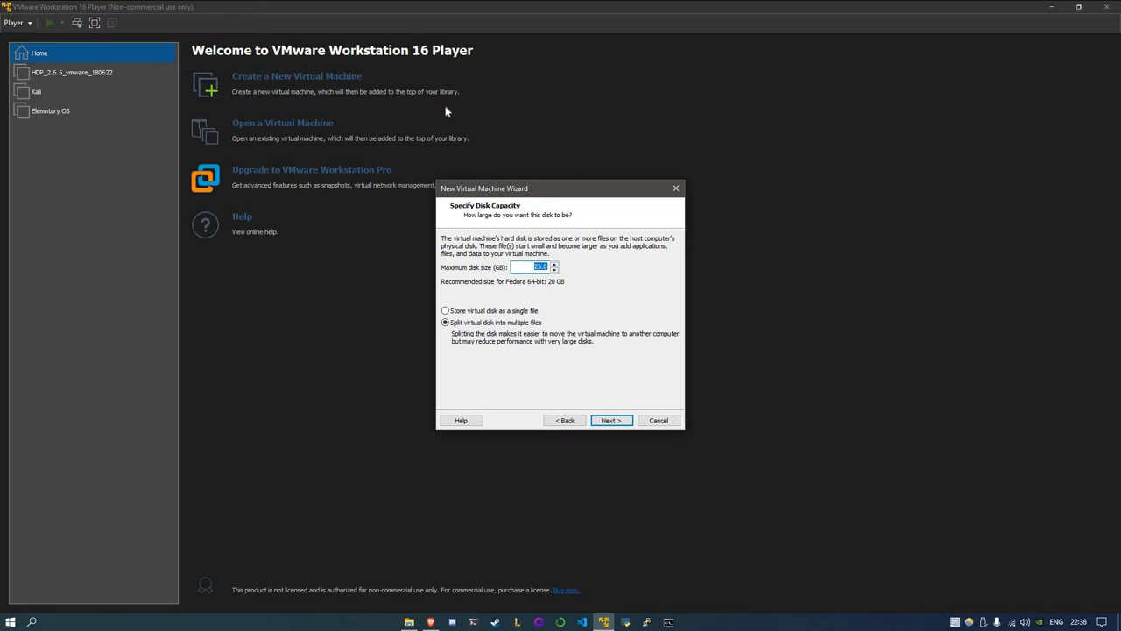
click(471, 312)
click(474, 311)
click(496, 323)
click(612, 421)
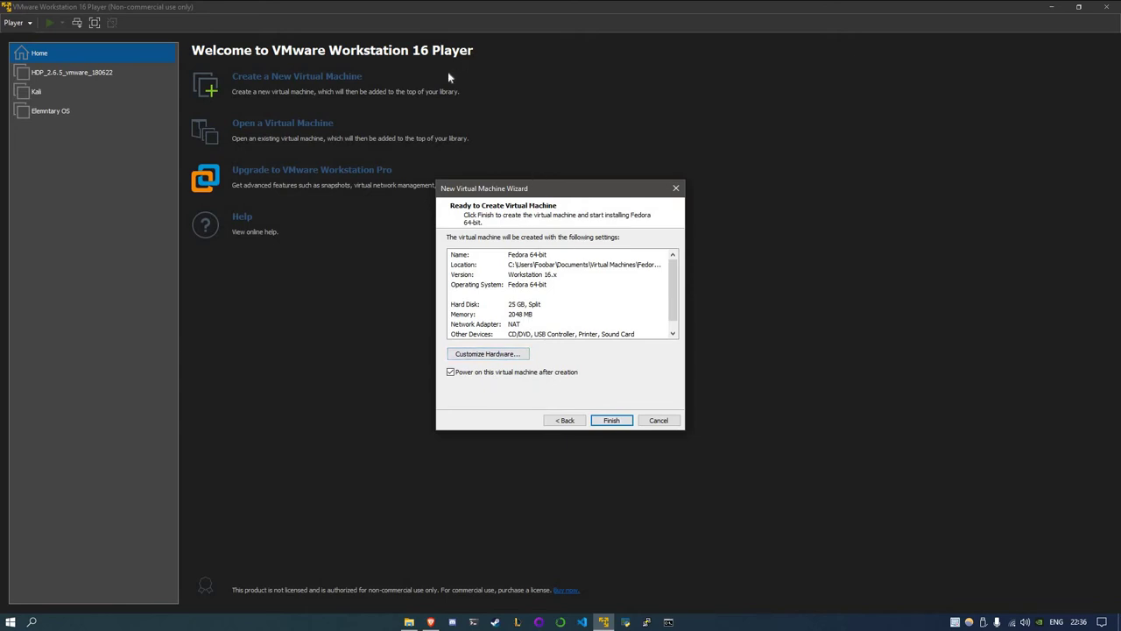
In Customize Hardware, raise memory to 4 GB and set 8 processor cores
click(466, 356)
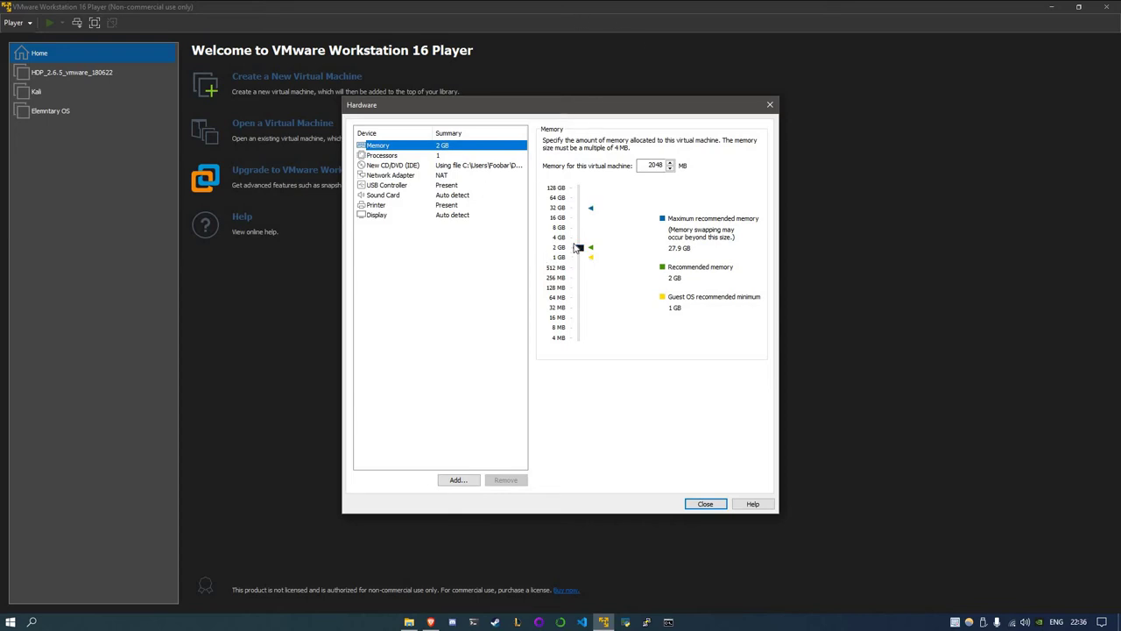
drag(575, 250, 574, 238)
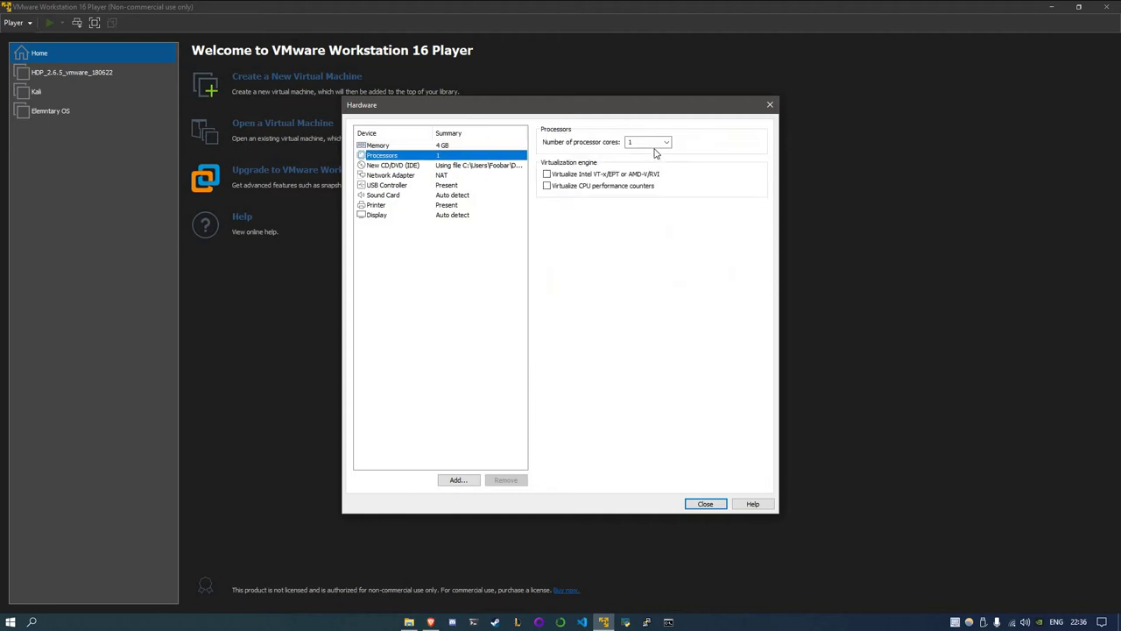
key(Down)
click(664, 143)
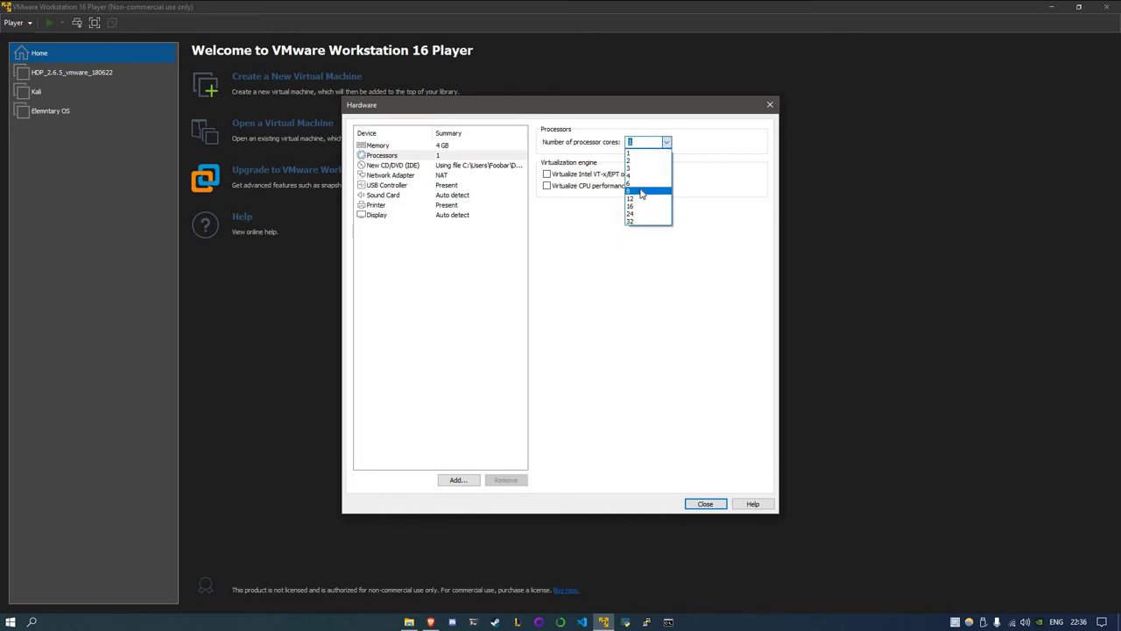
key(Return)
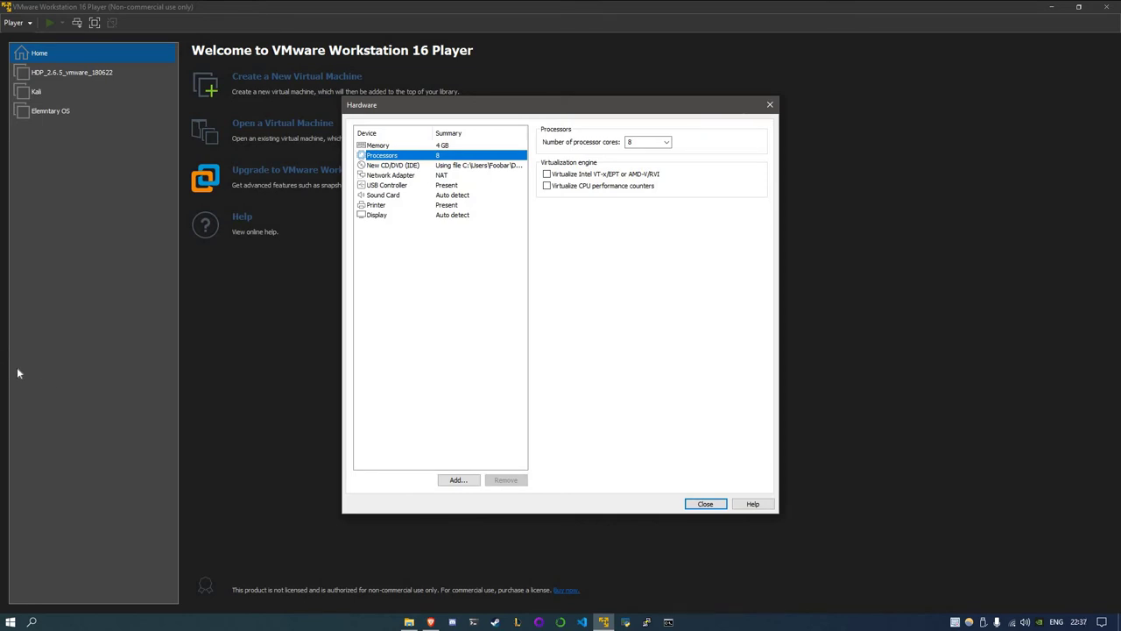
Enable Intel VT-x/EPT or AMD-V/RVI virtualization and set USB compatibility to USB 3.1
click(593, 176)
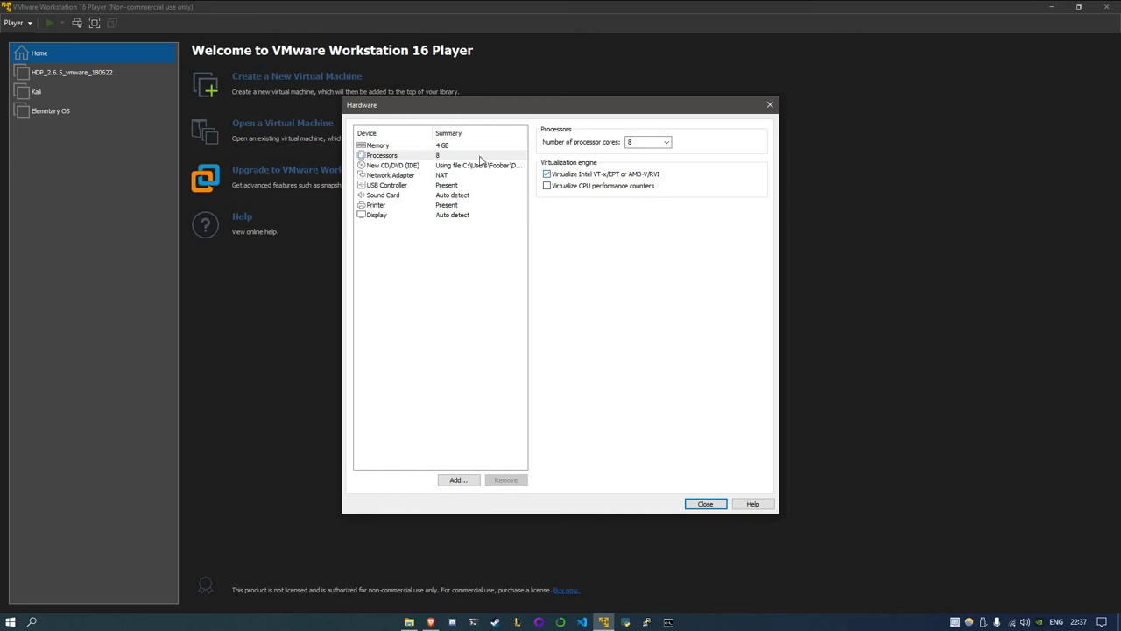
click(394, 185)
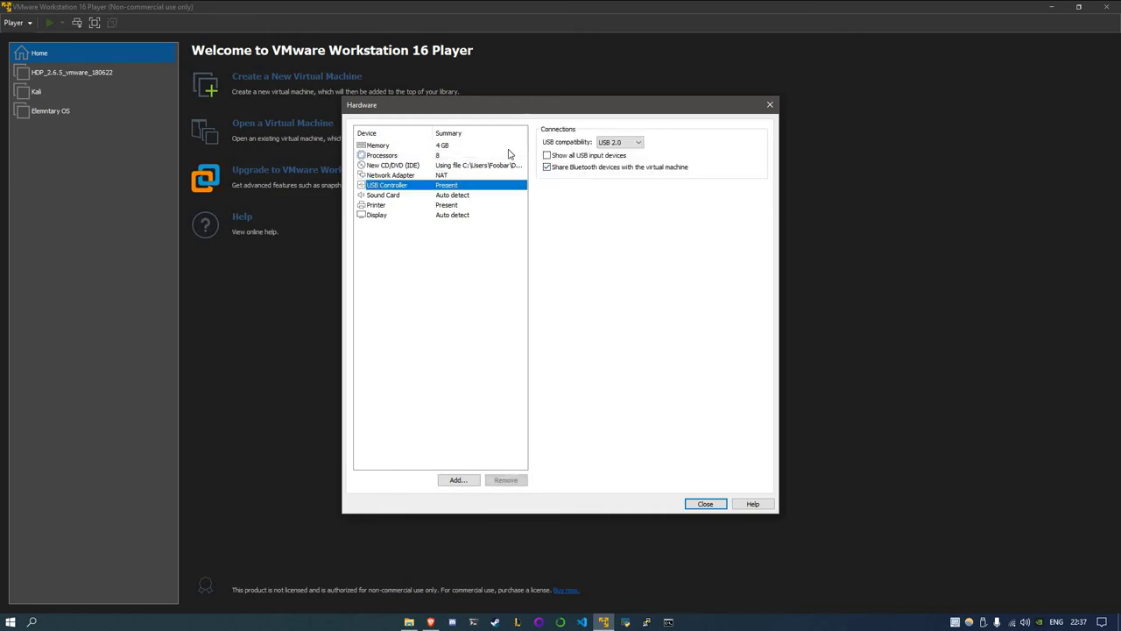
click(619, 142)
click(613, 171)
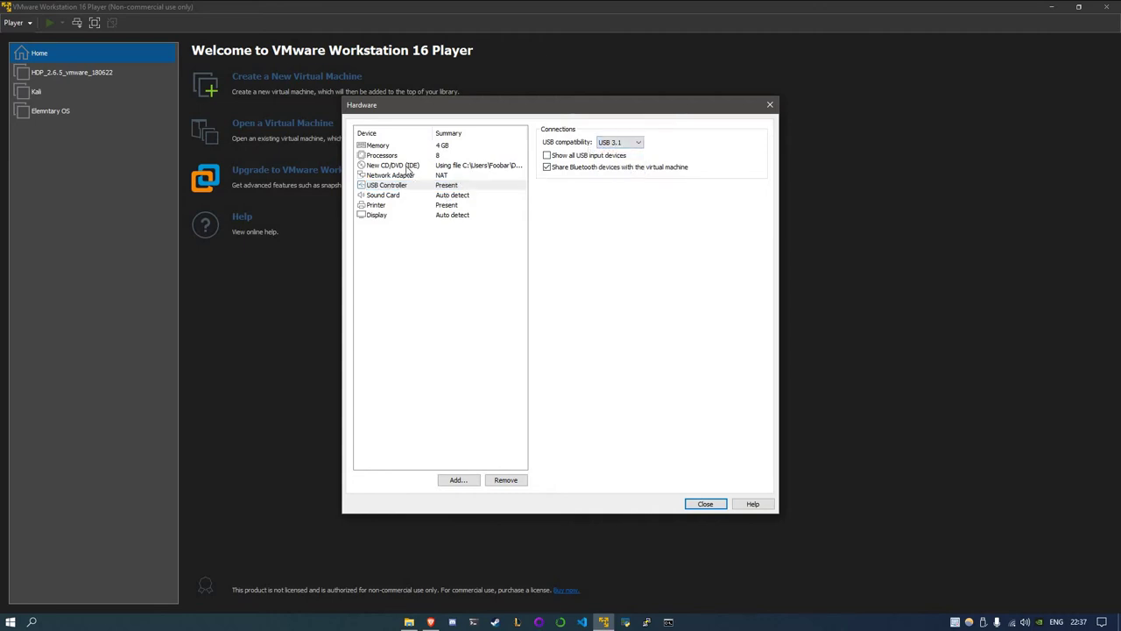
Review the network adapter, CD/DVD and display settings, where 3D acceleration is on
click(407, 176)
key(Up)
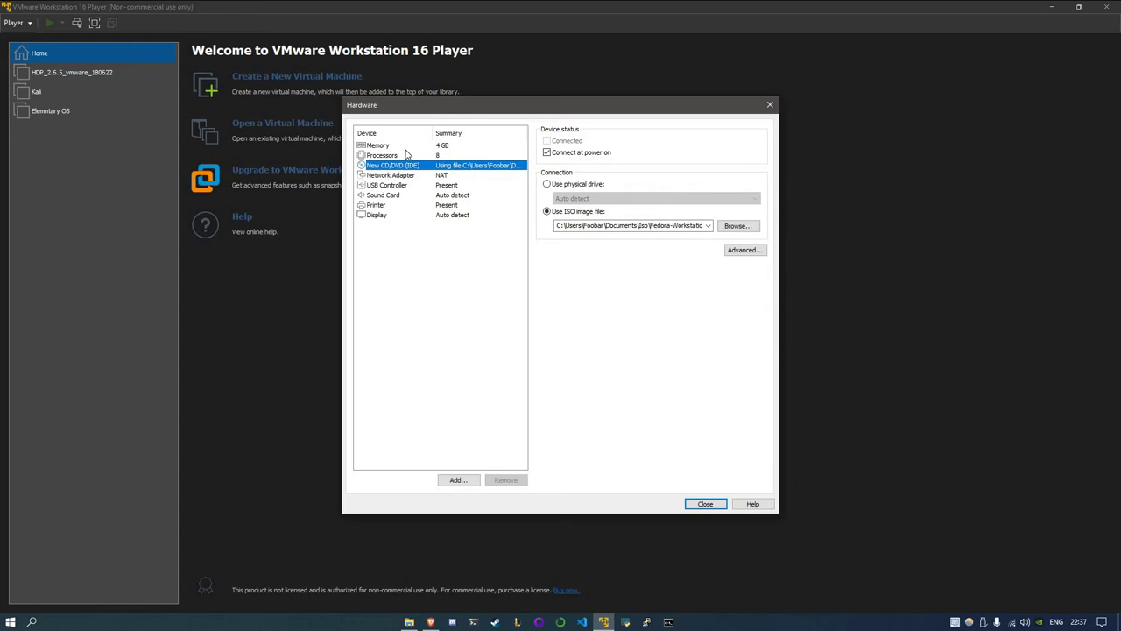
key(Down)
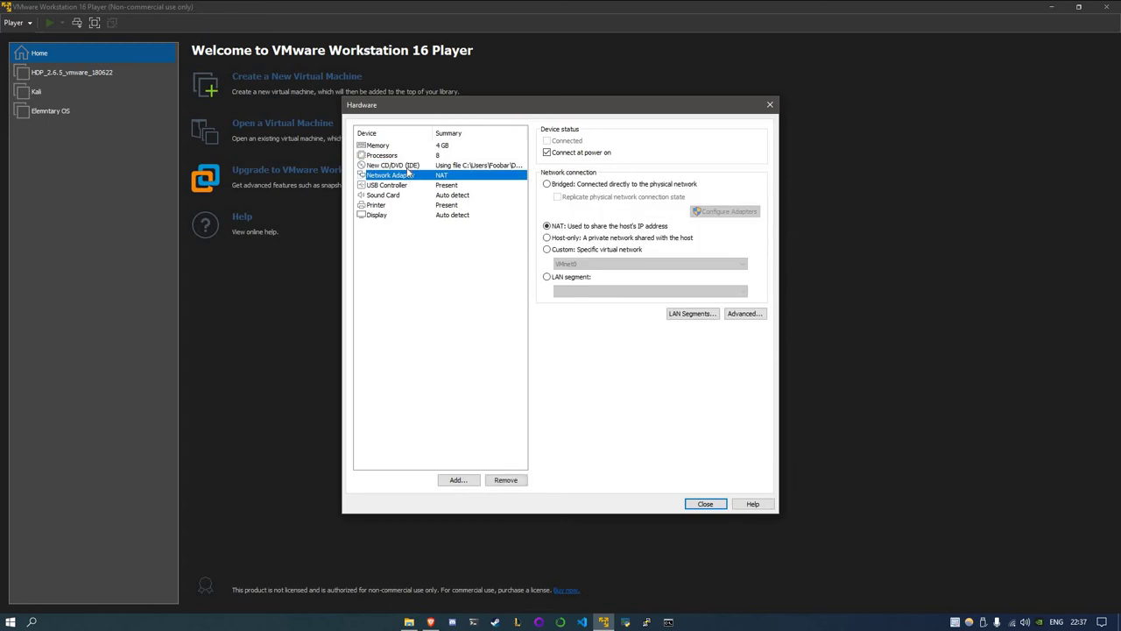
key(Up)
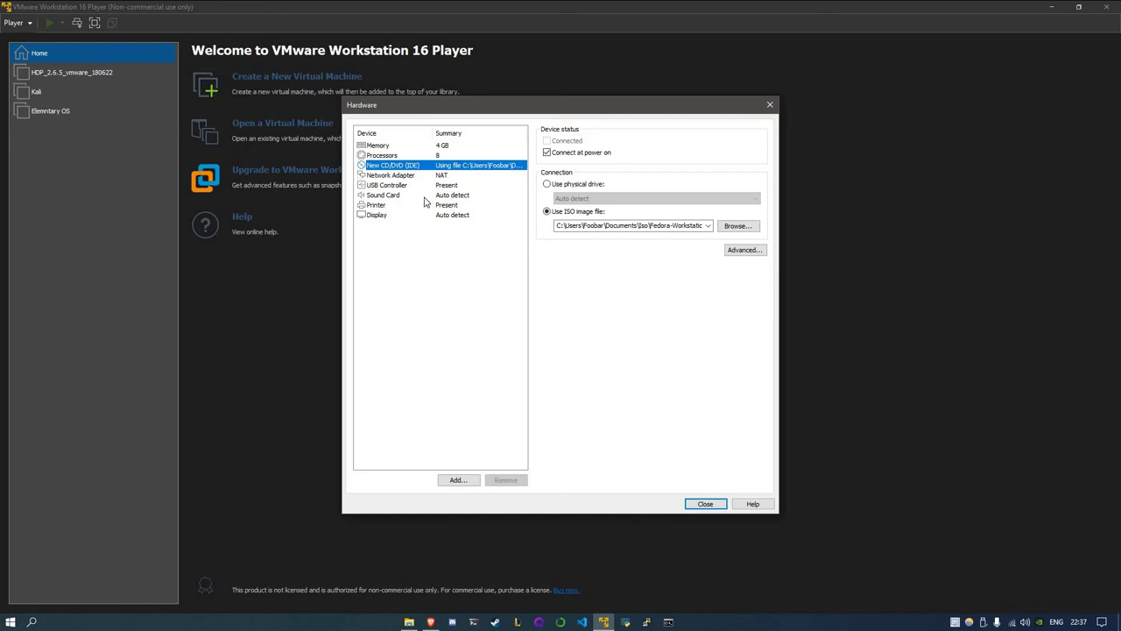
key(Down)
key(Down)
key(Down)
key(Down)
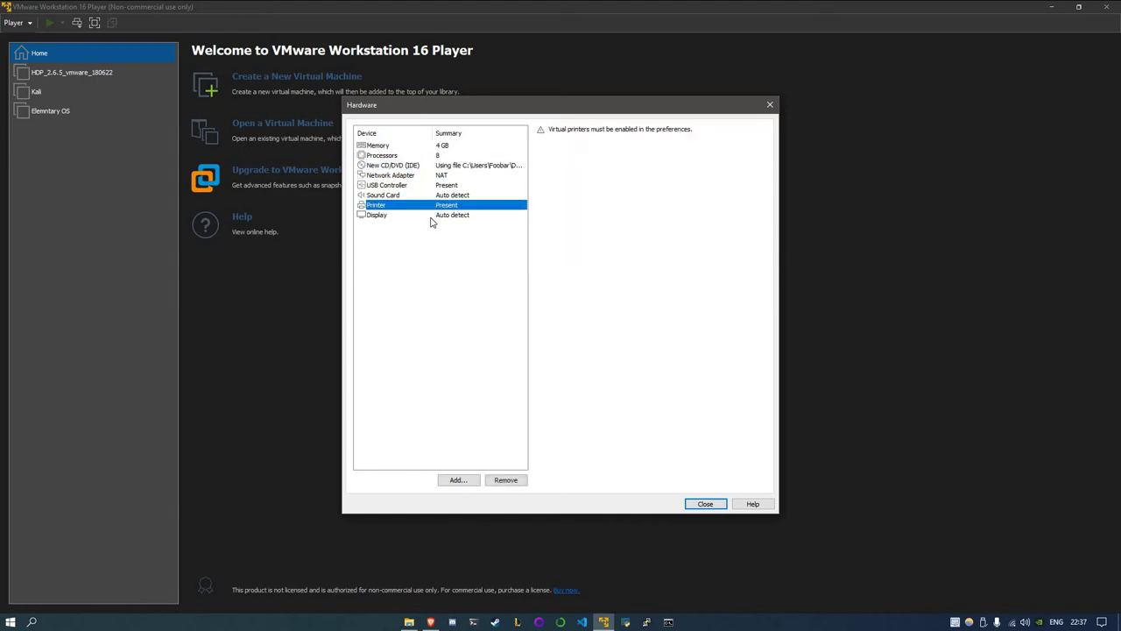
key(Down)
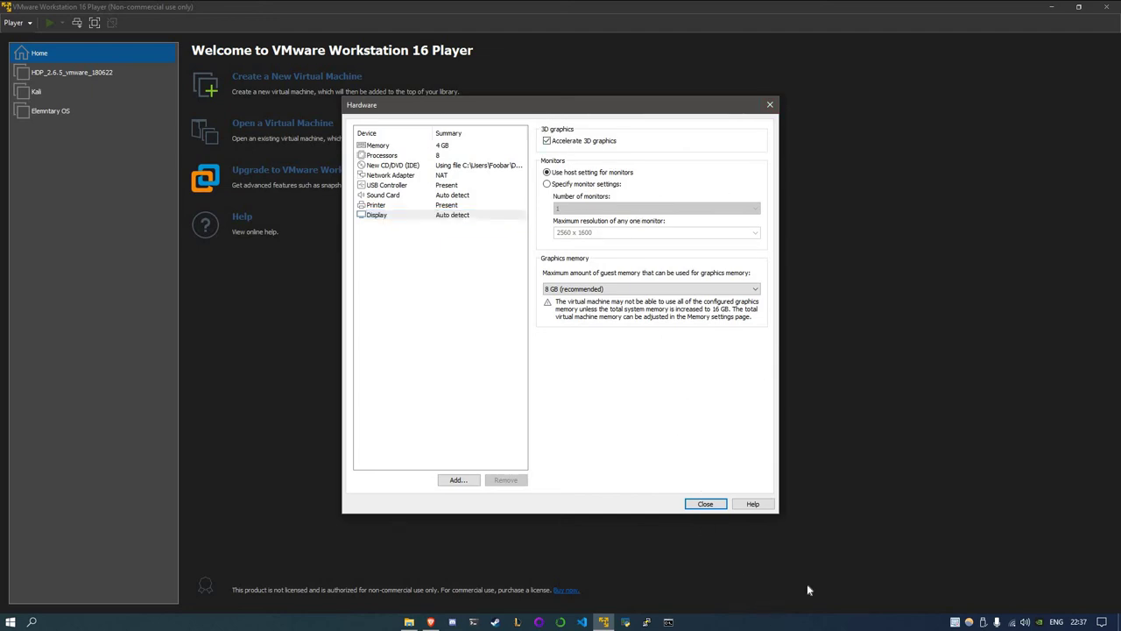
Close hardware settings and finish the wizard, booting the VM to the Welcome to Fedora screen
key(Return)
click(612, 422)
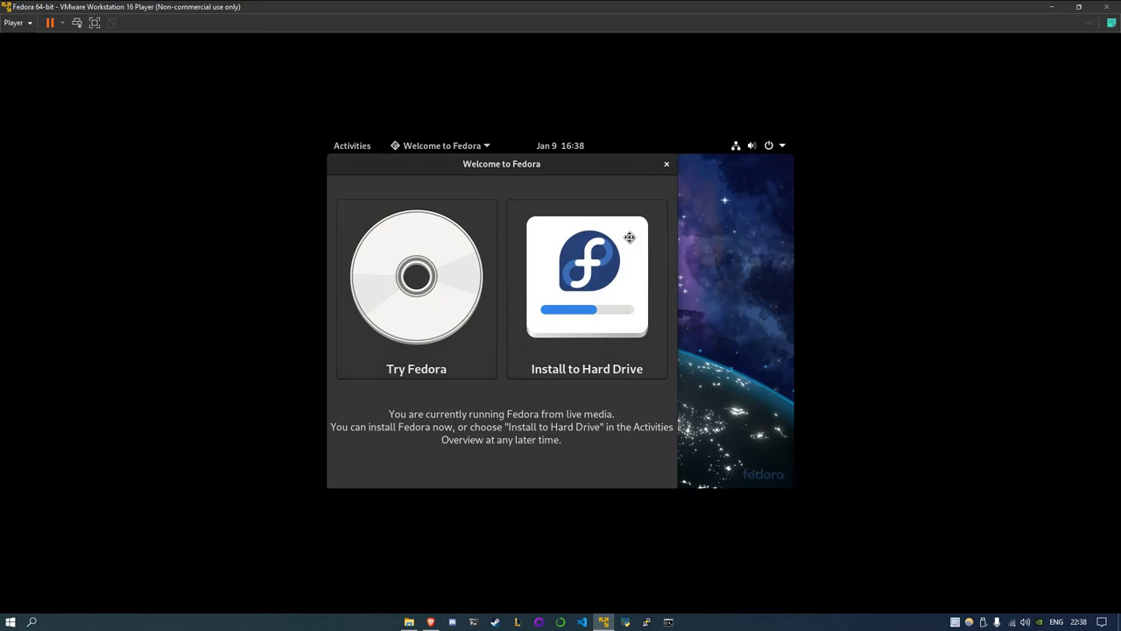
Start Install to Hard Drive from the Welcome to Fedora window
drag(516, 164, 549, 285)
click(526, 254)
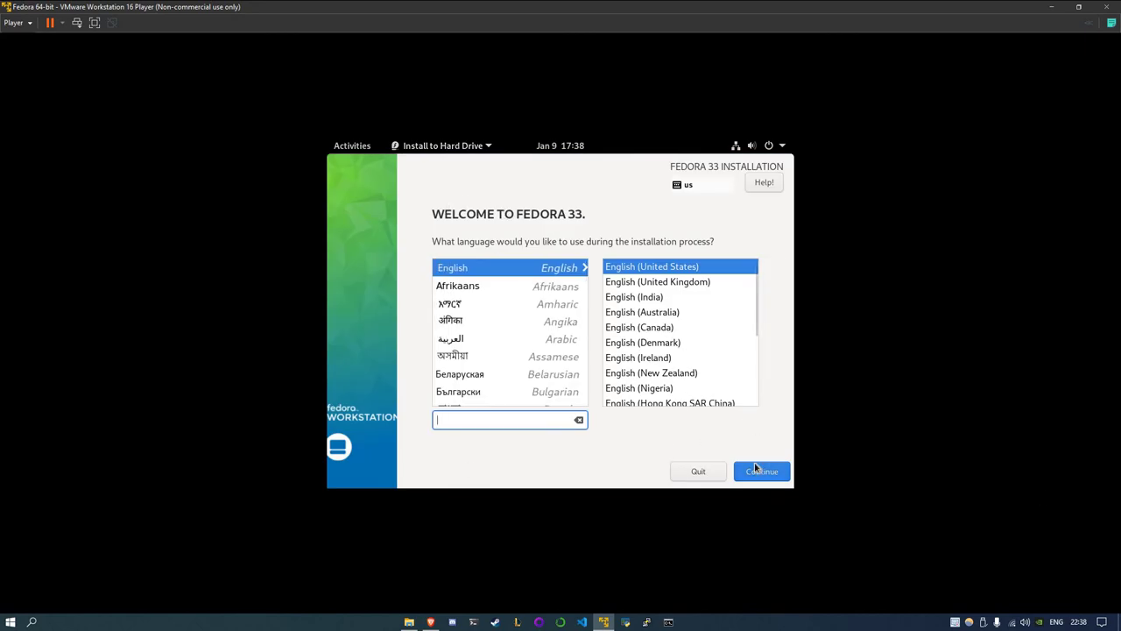
Continue with English (United States) and pick the 25 GiB disk as installation destination
click(758, 475)
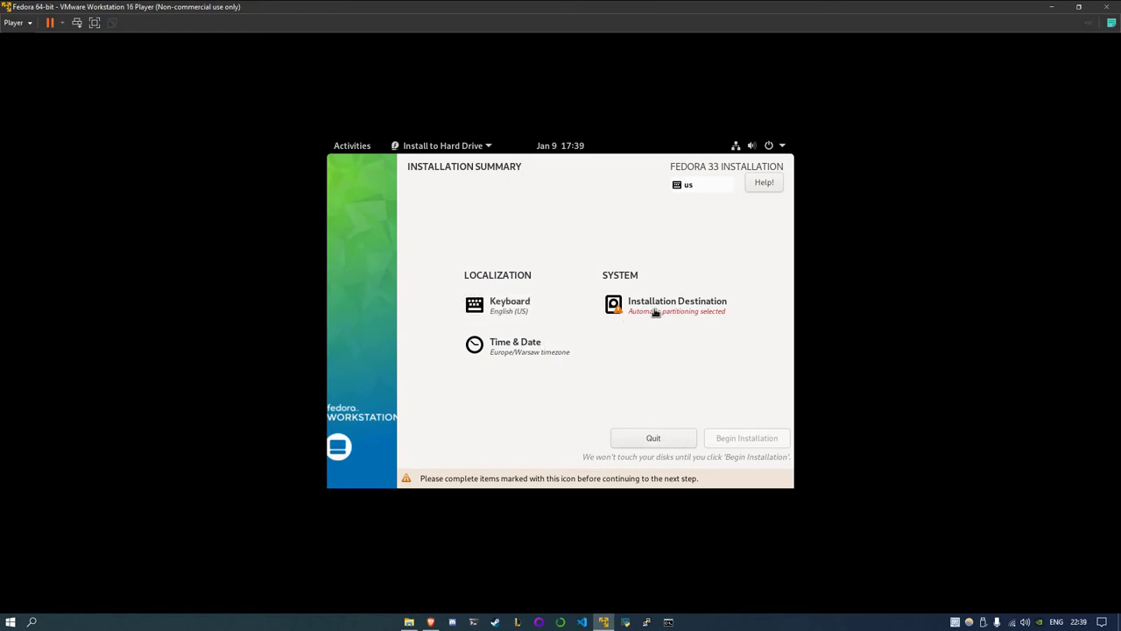
click(655, 313)
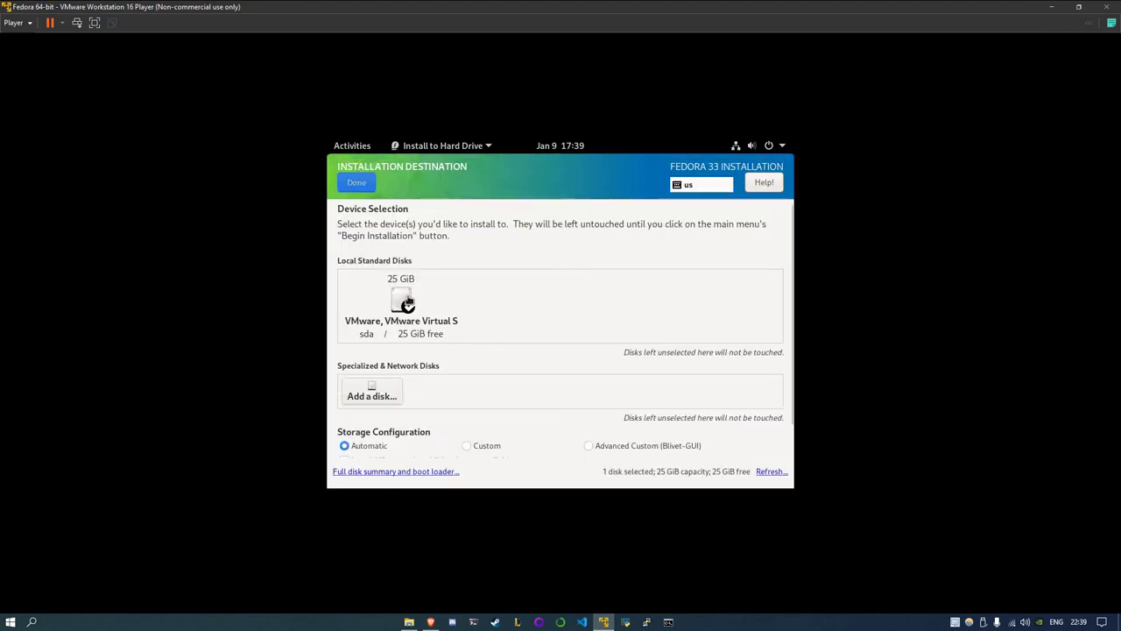
click(406, 306)
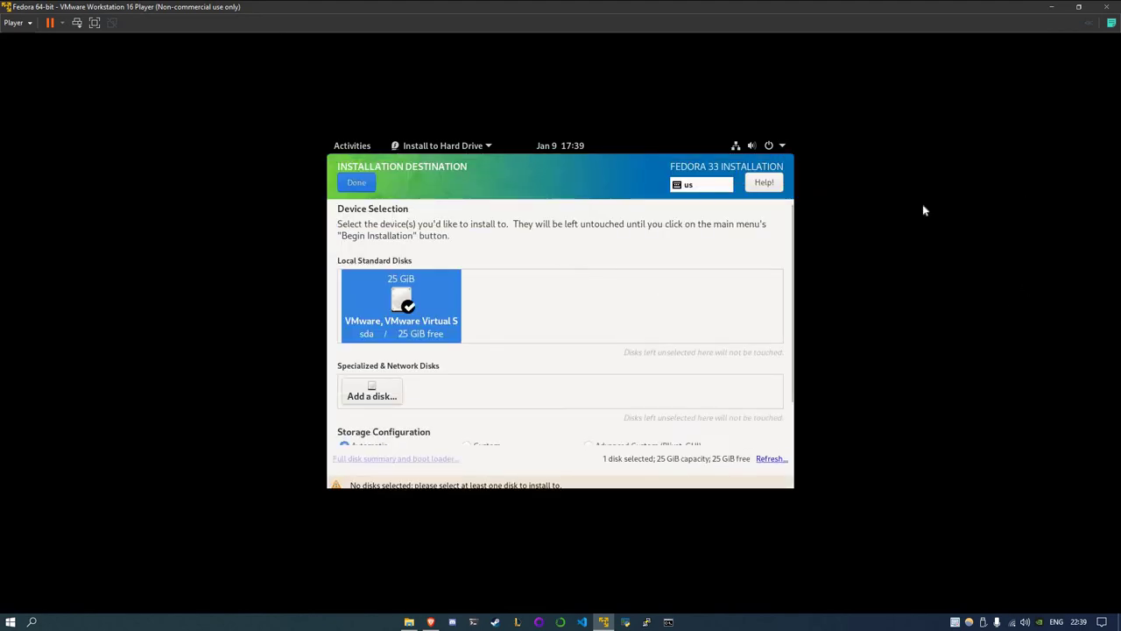
click(372, 187)
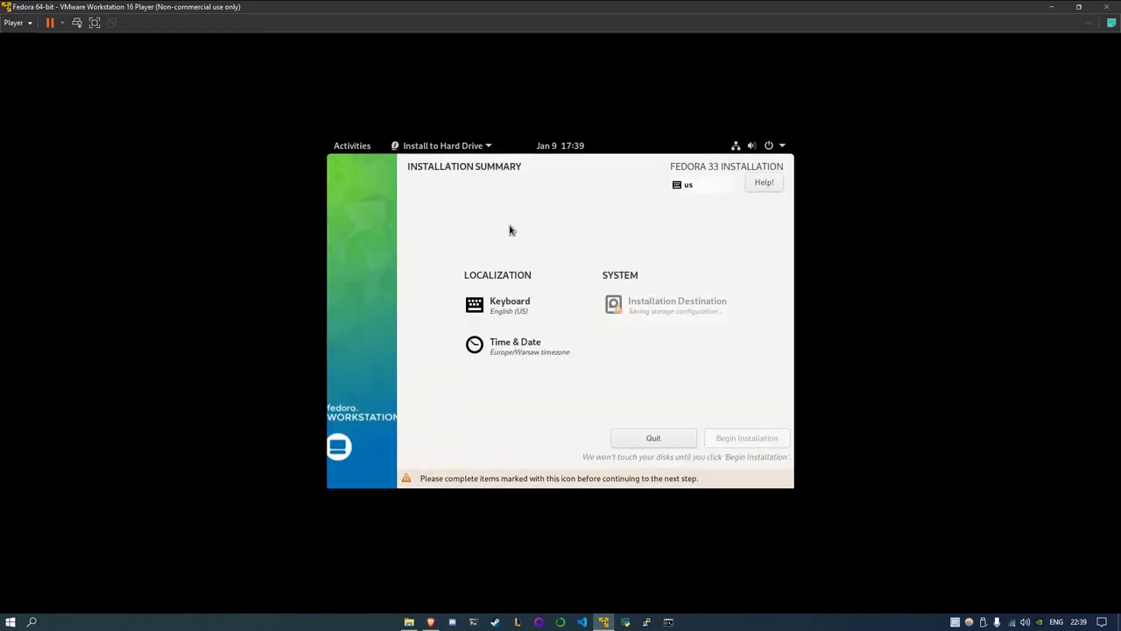
Begin the Fedora 33 installation to the virtual disk and let it run to Complete
click(742, 444)
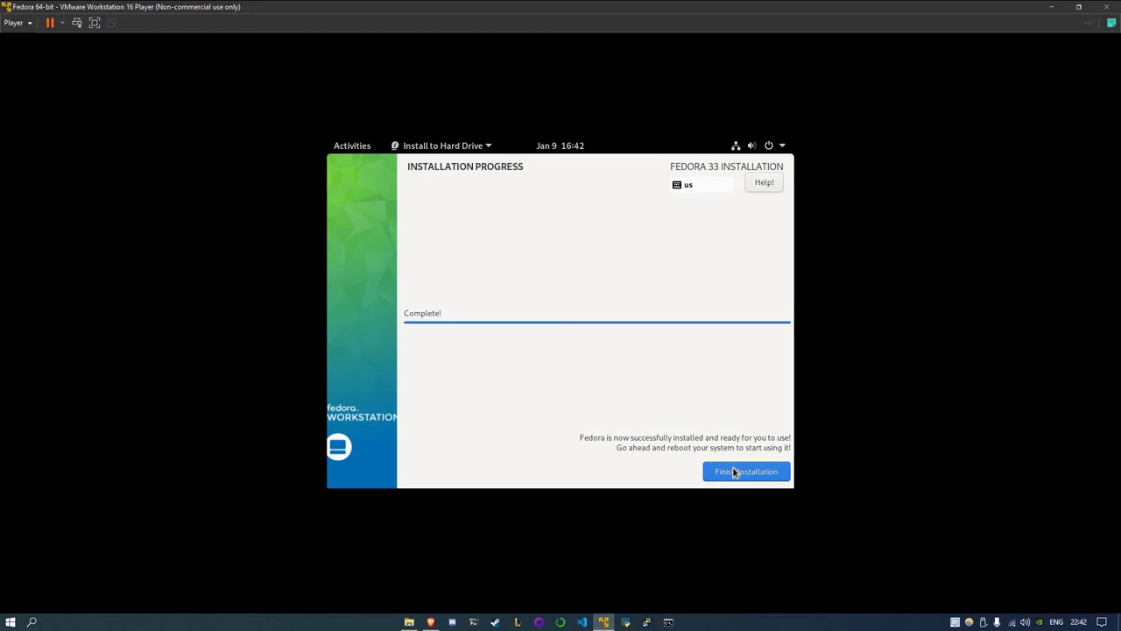
Finish the installer and restart Fedora from the system menu's Power Off / Log Out options
click(734, 473)
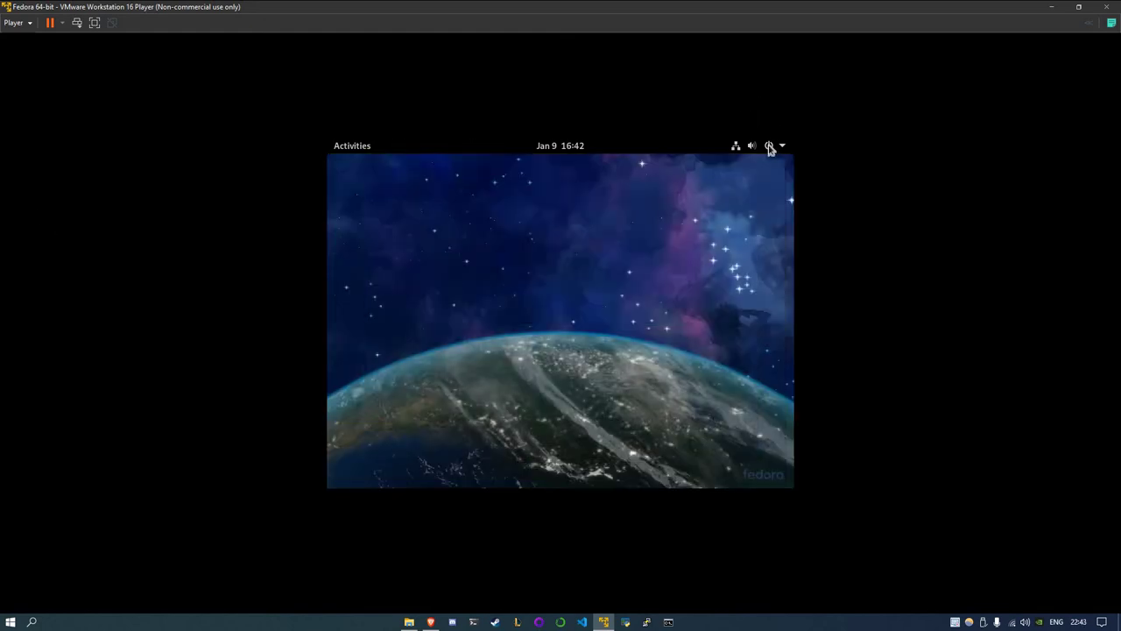
click(769, 147)
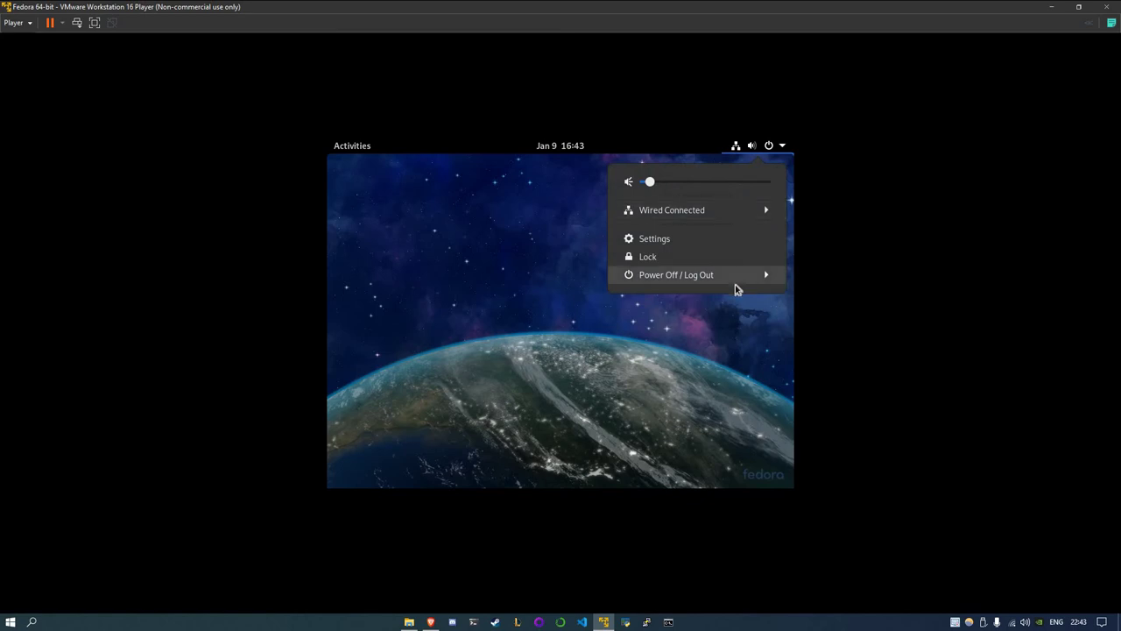
click(733, 280)
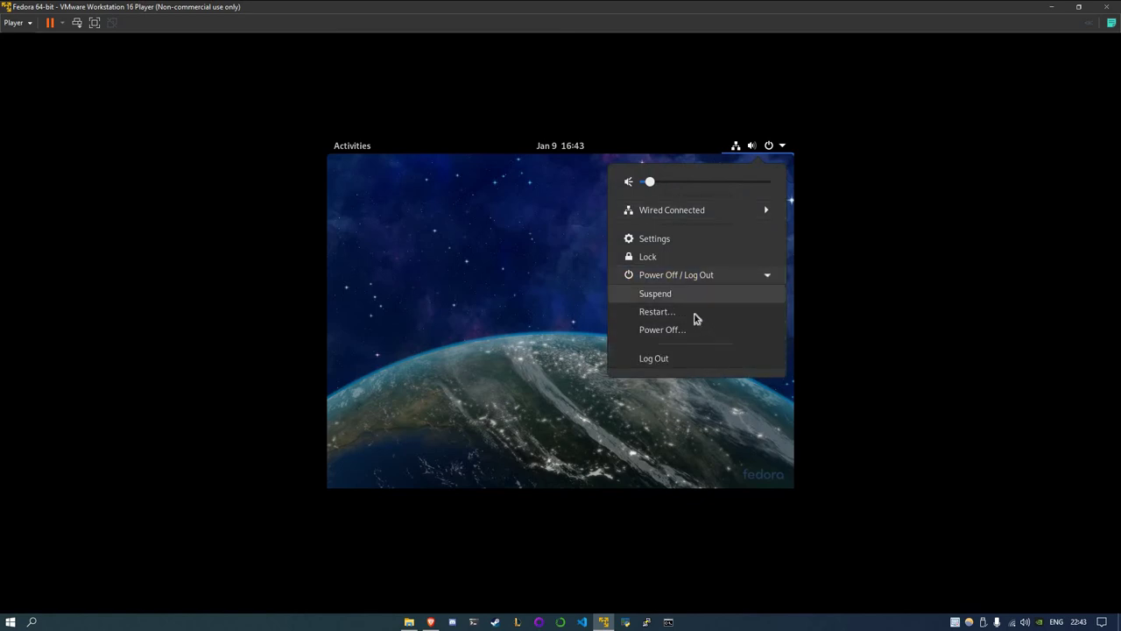
click(660, 318)
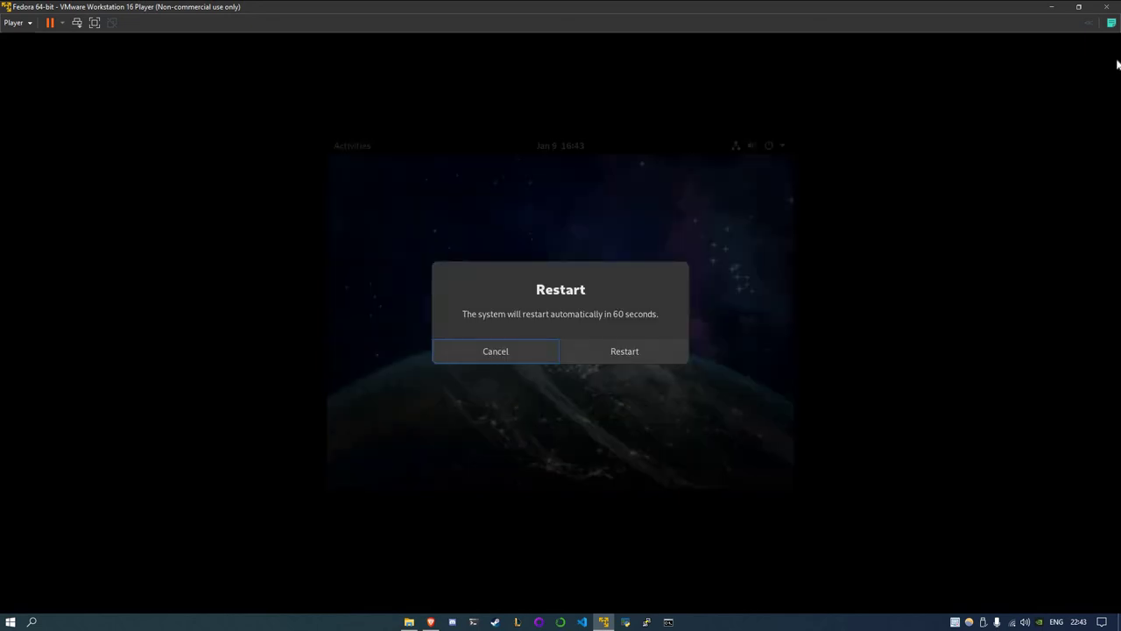
click(635, 362)
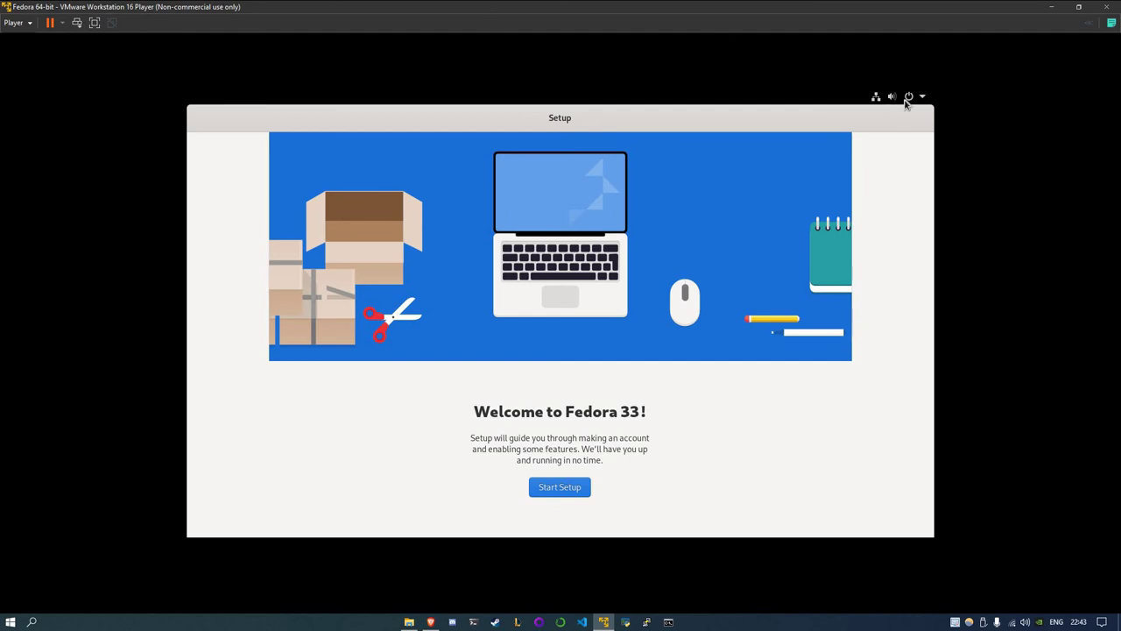
Start first-run setup and switch off location services and automatic problem reporting
click(910, 96)
click(14, 23)
mouse_move(52, 55)
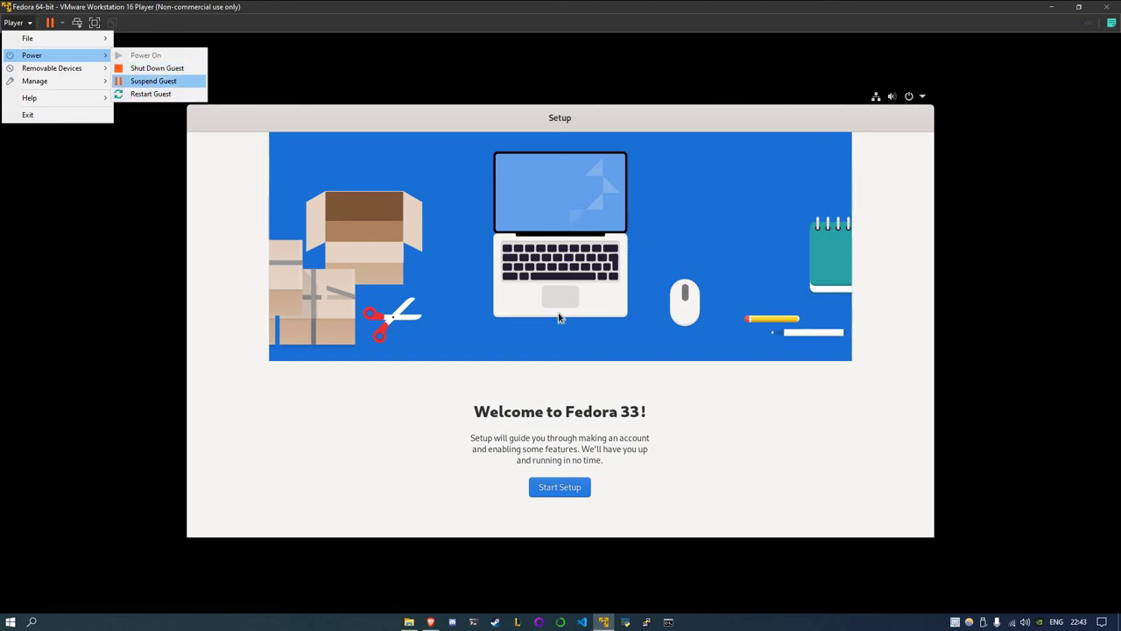
click(549, 501)
click(559, 494)
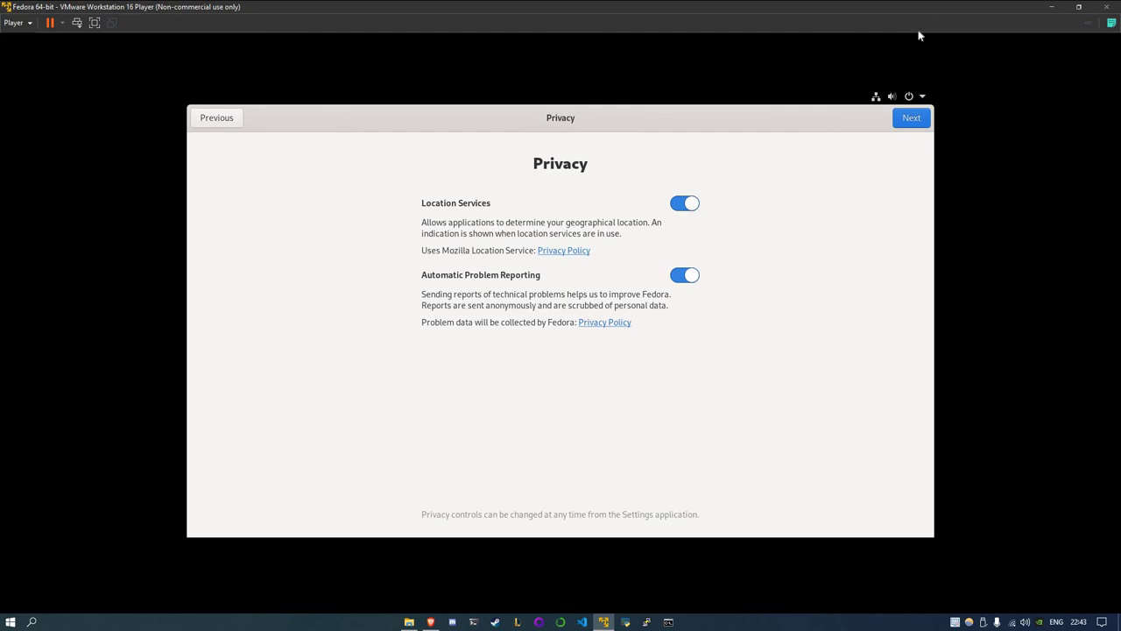
click(685, 274)
click(684, 202)
click(911, 118)
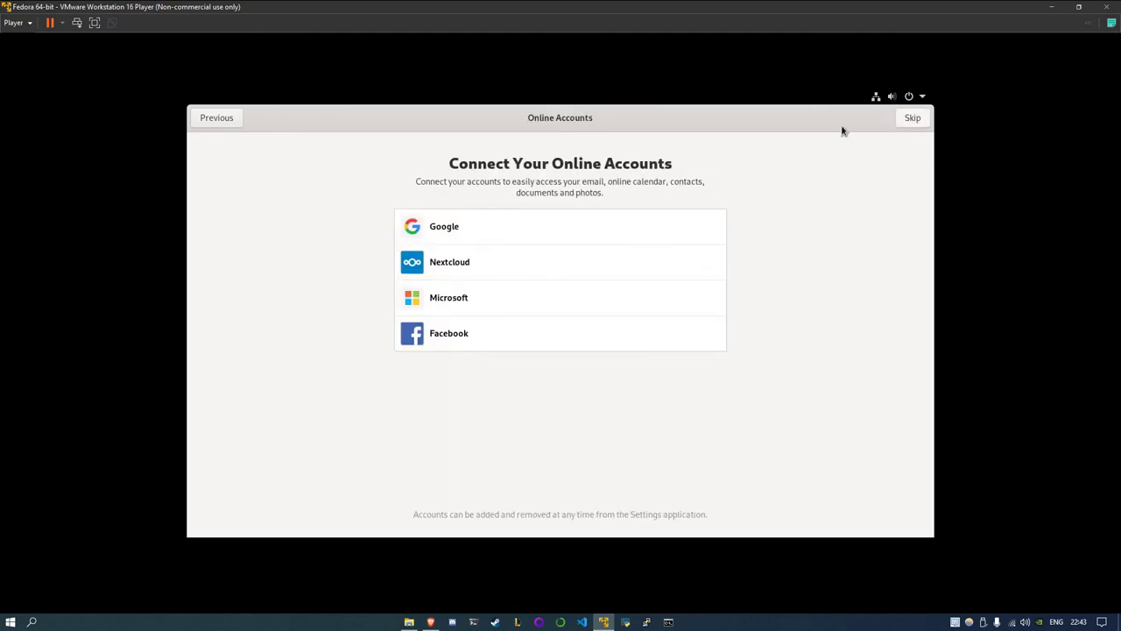
Skip online accounts, enter the user's full name, set and confirm a password, then start using Fedora
click(902, 120)
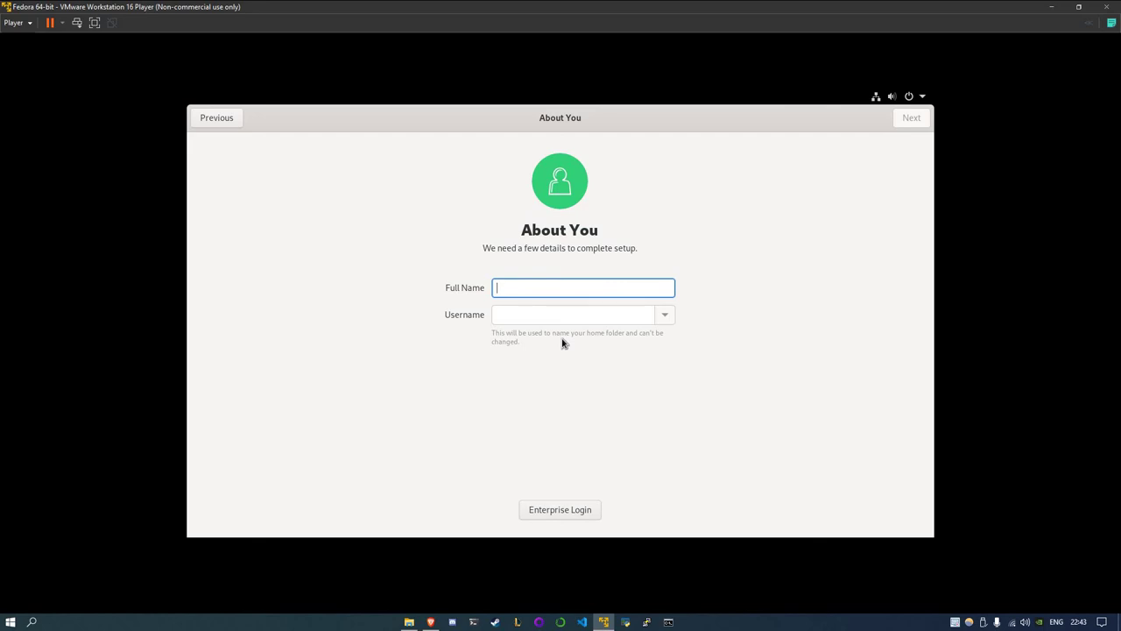
text(foo)
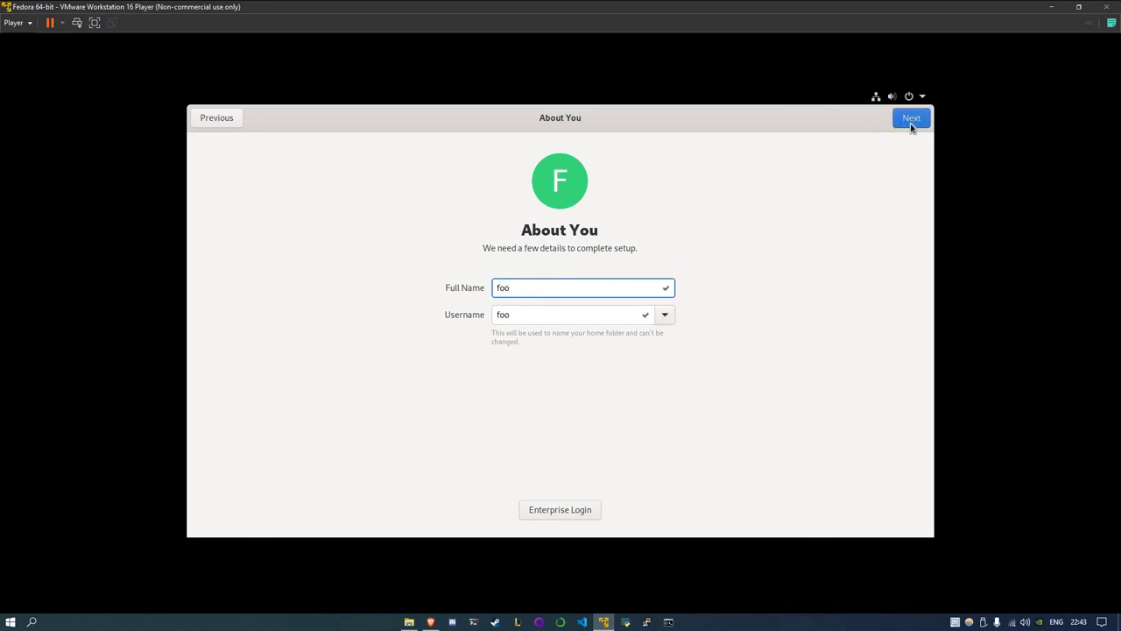
click(911, 120)
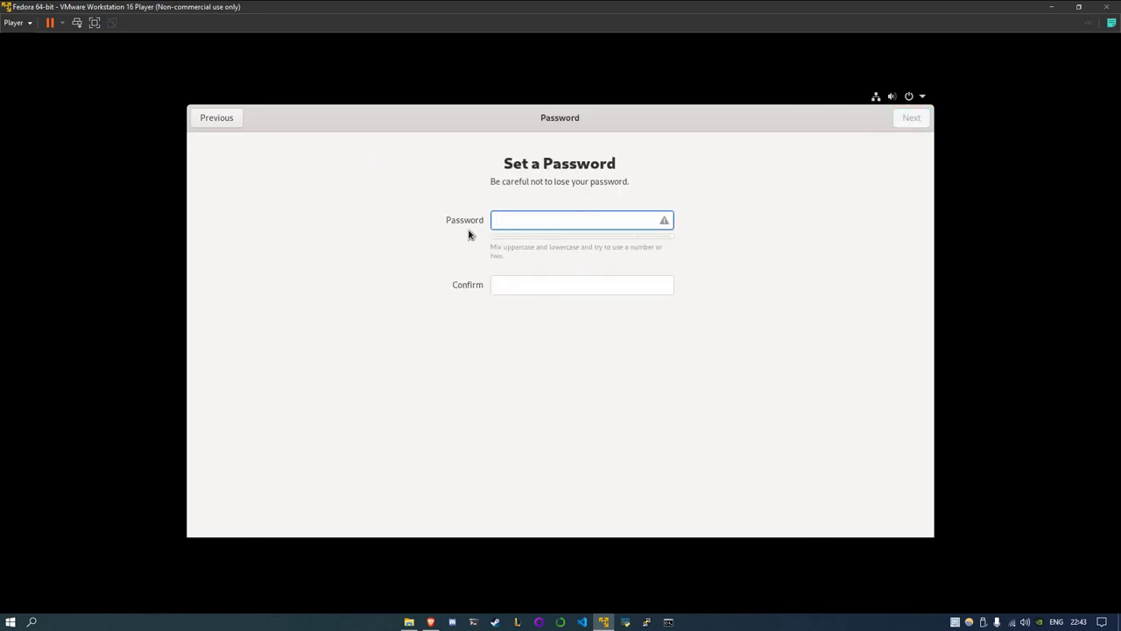
text(foo)
key(Tab)
text(f)
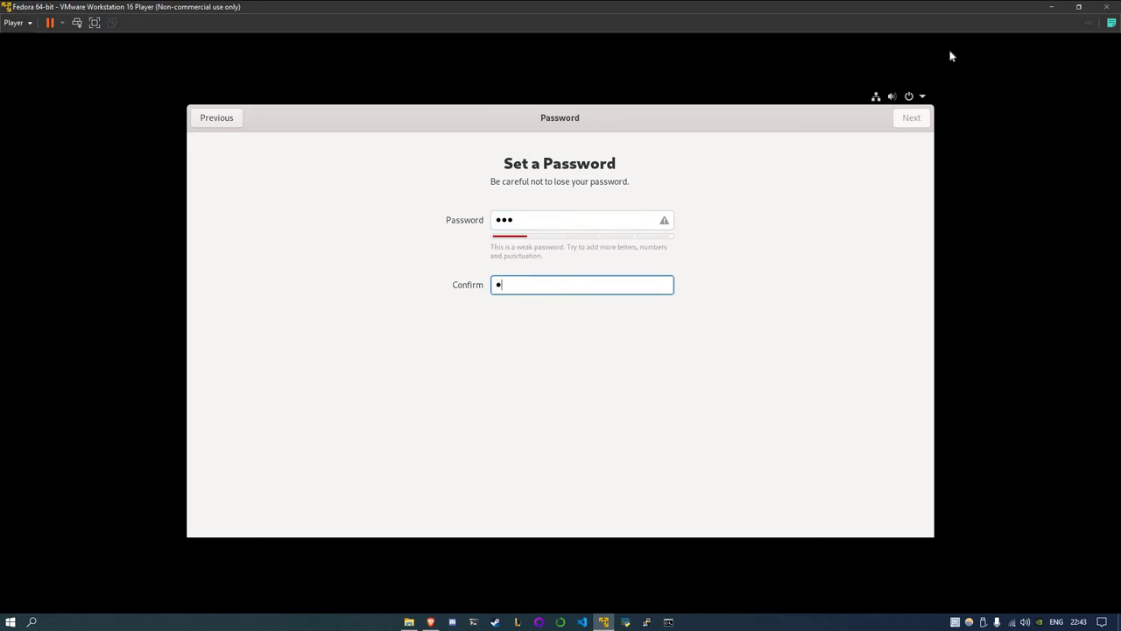
text(oo)
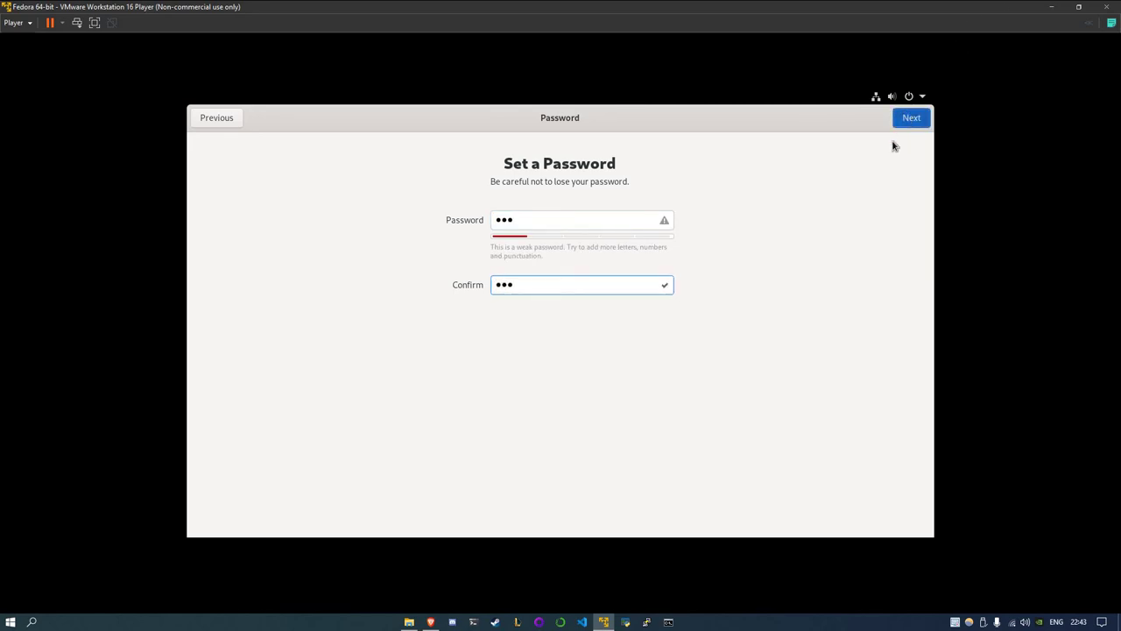
key(Return)
click(565, 402)
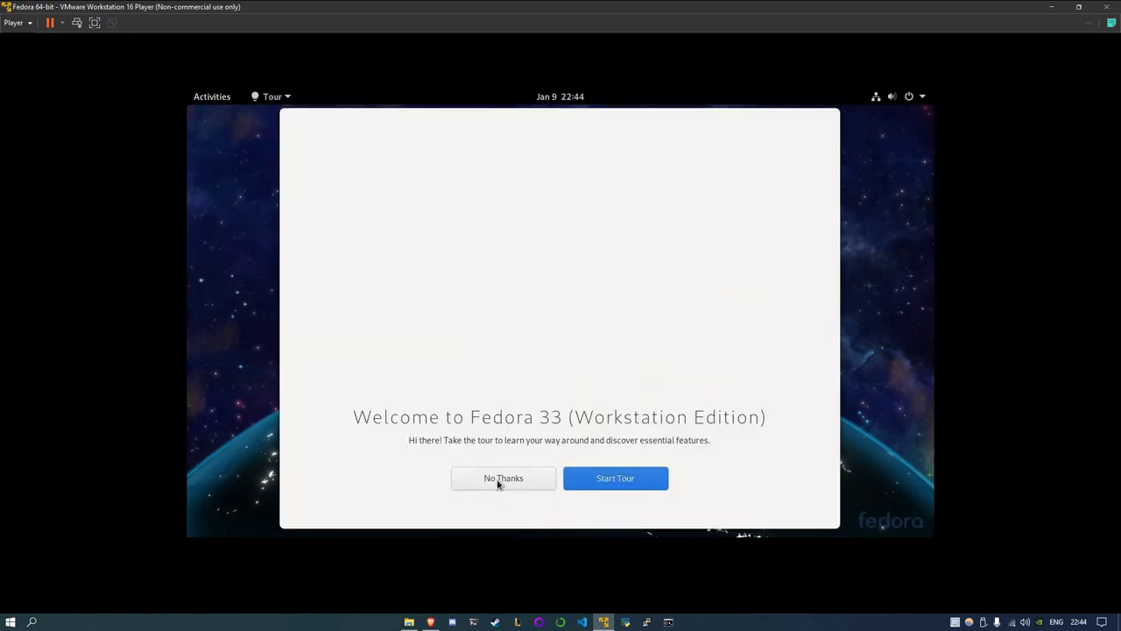
click(498, 483)
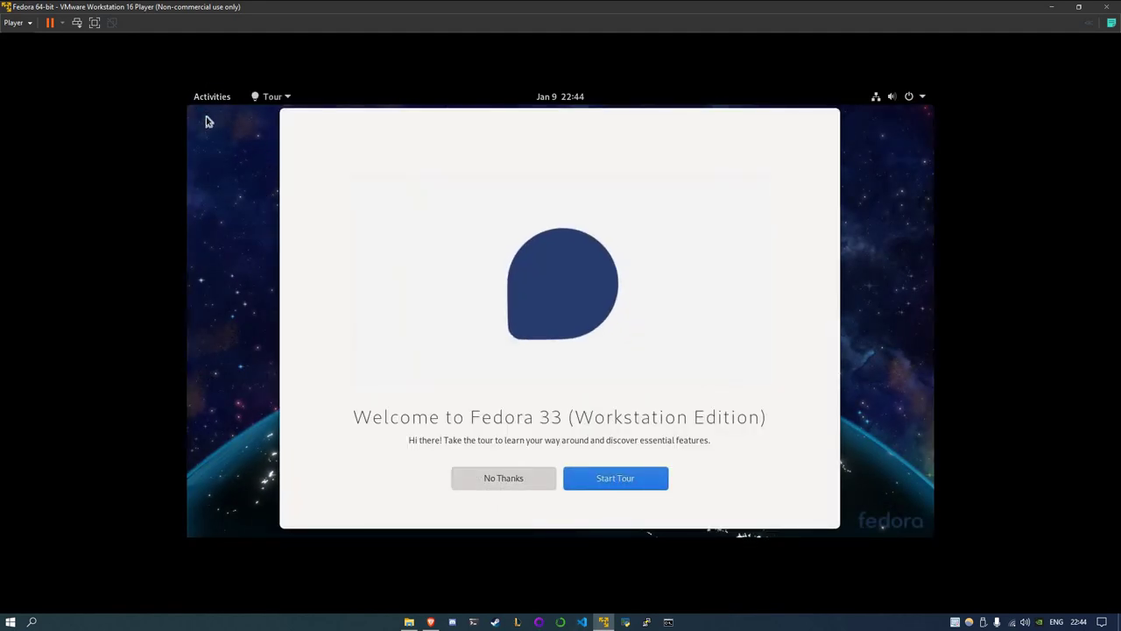
key(super)
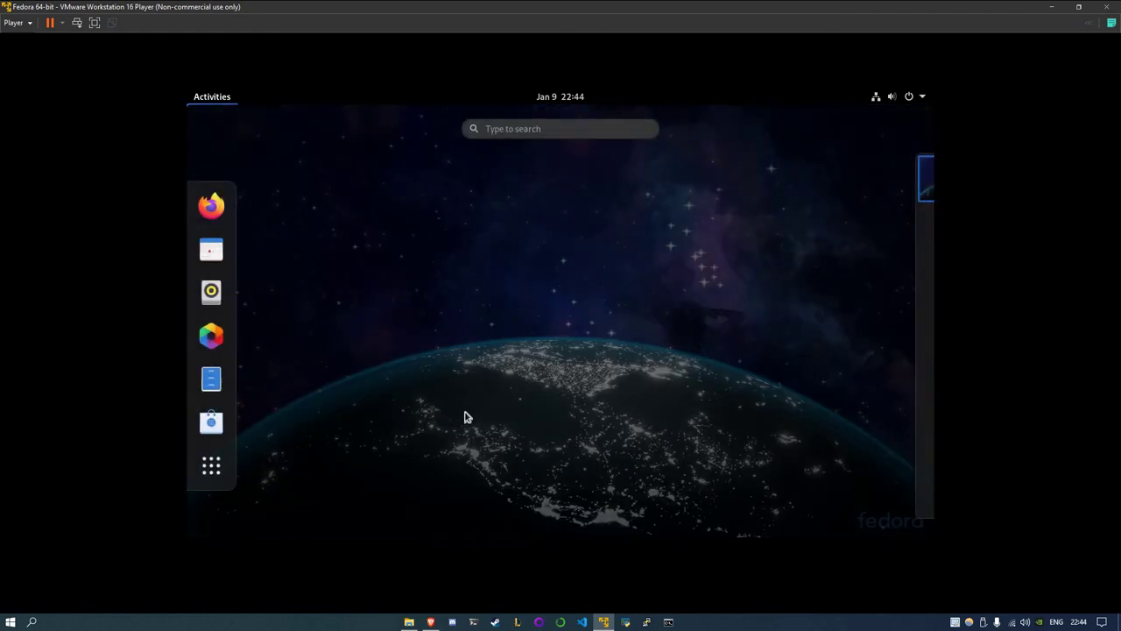
click(499, 122)
text(ter)
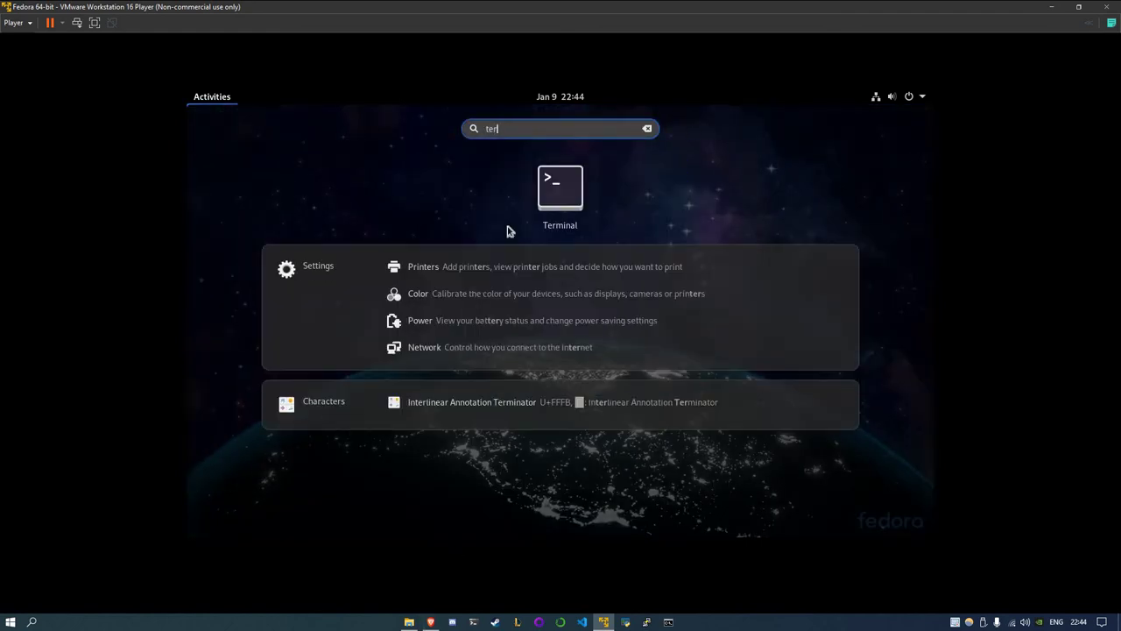
key(Return)
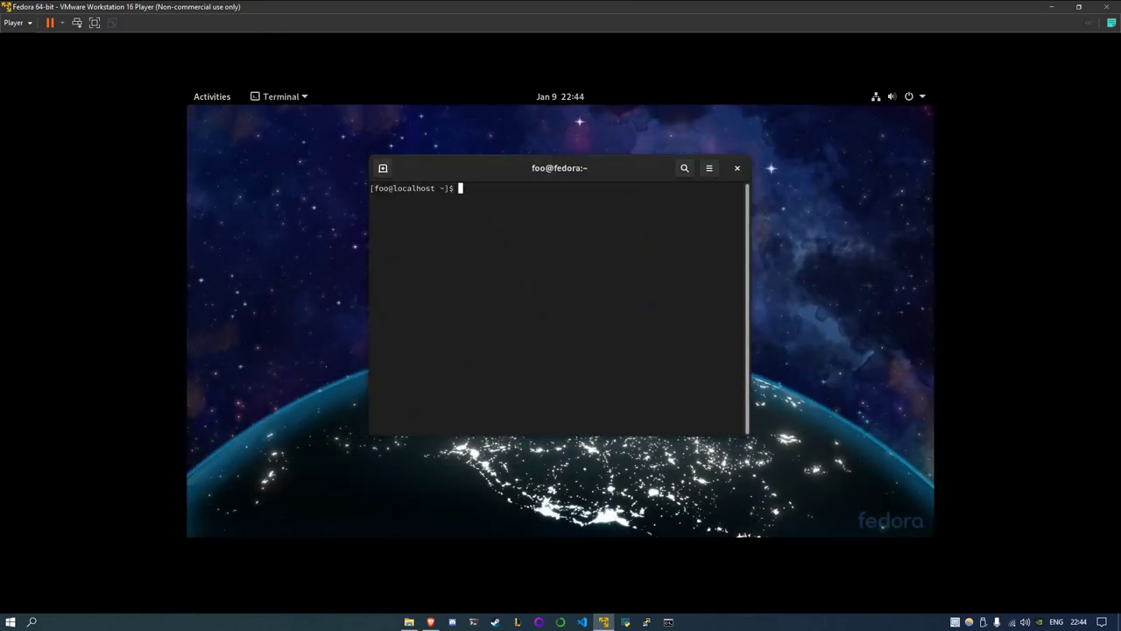
text(su)
key(BackSpace)
key(BackSpace)
text(udo su)
key(Return)
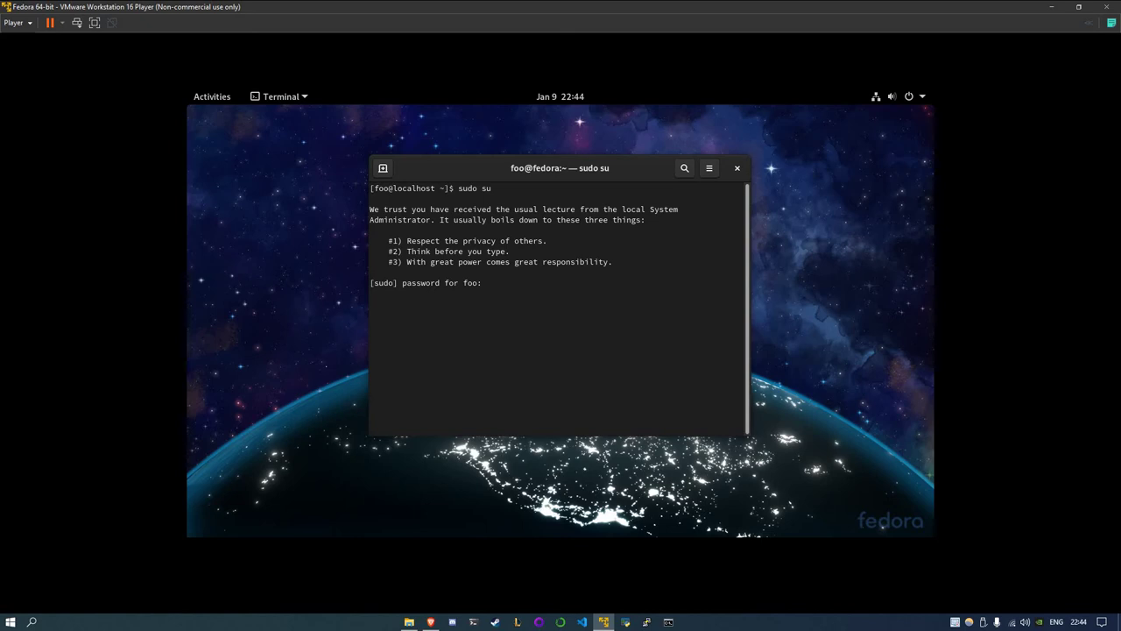
key(Return)
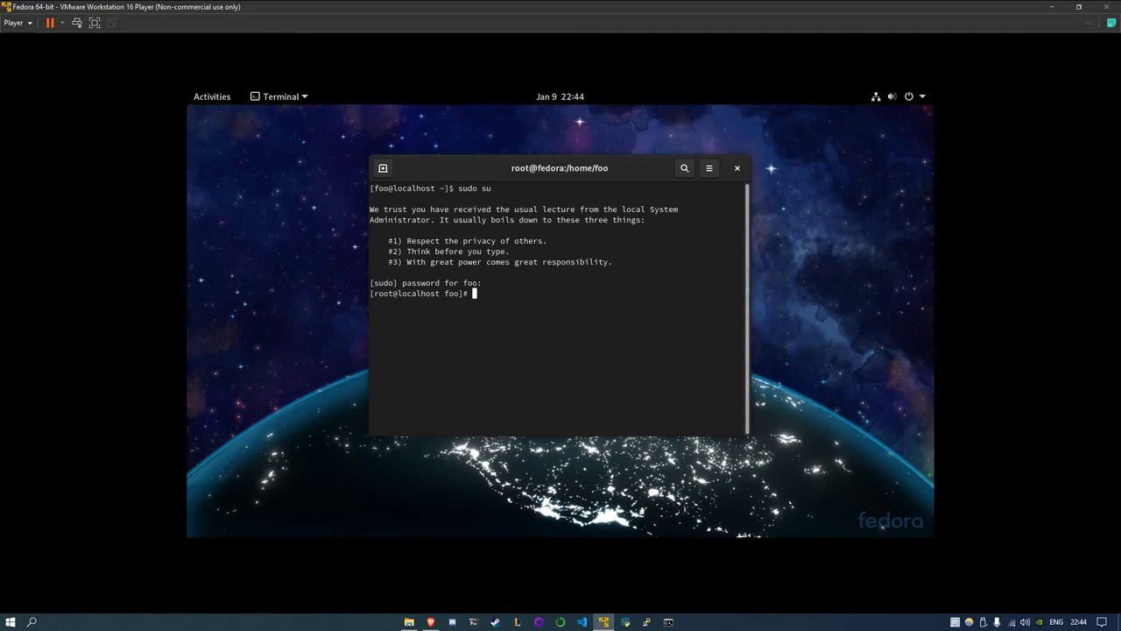
text(apt-ge)
key(BackSpace)
key(BackSpace)
key(BackSpace)
key(BackSpace)
key(BackSpace)
key(BackSpace)
text(yum)
key(BackSpace)
key(BackSpace)
key(BackSpace)
key(BackSpace)
key(BackSpace)
key(BackSpace)
text(yummup)
key(BackSpace)
key(BackSpace)
key(BackSpace)
key(BackSpace)
key(BackSpace)
key(BackSpace)
key(BackSpace)
key(BackSpace)
key(BackSpace)
key(BackSpace)
text(yum upggrad)
key(BackSpace)
key(BackSpace)
key(BackSpace)
text(ade)
key(BackSpace)
key(BackSpace)
key(BackSpace)
key(BackSpace)
key(BackSpace)
key(BackSpace)
key(BackSpace)
key(BackSpace)
key(BackSpace)
key(BackSpace)
Close the root terminal and power off Fedora through the system menu using the keyboard
click(736, 167)
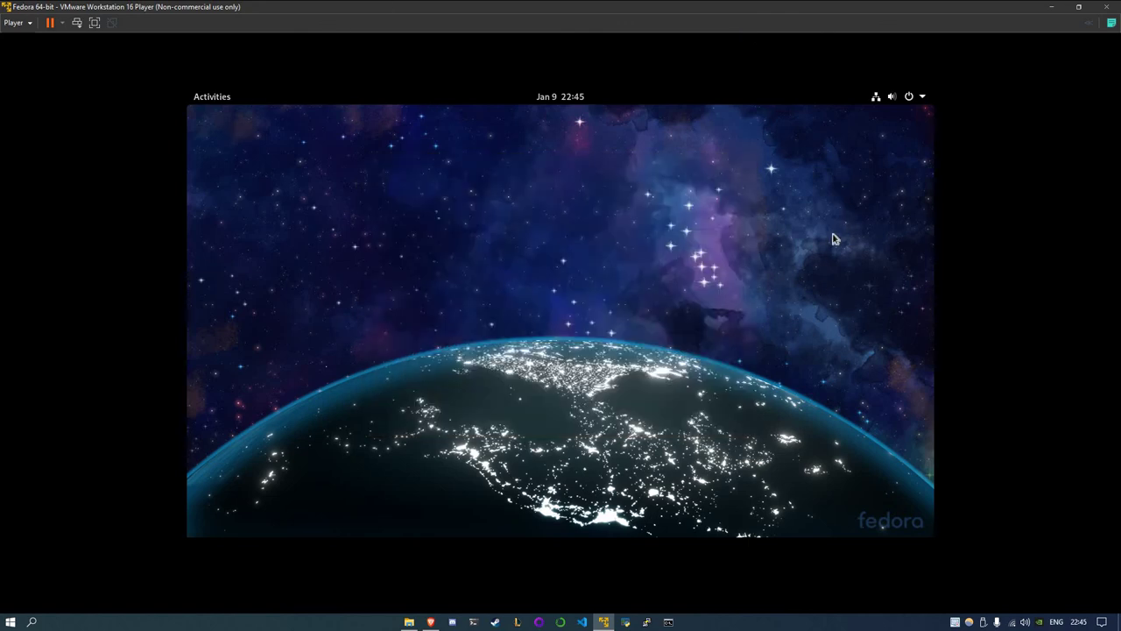
key(super+F10)
key(Return)
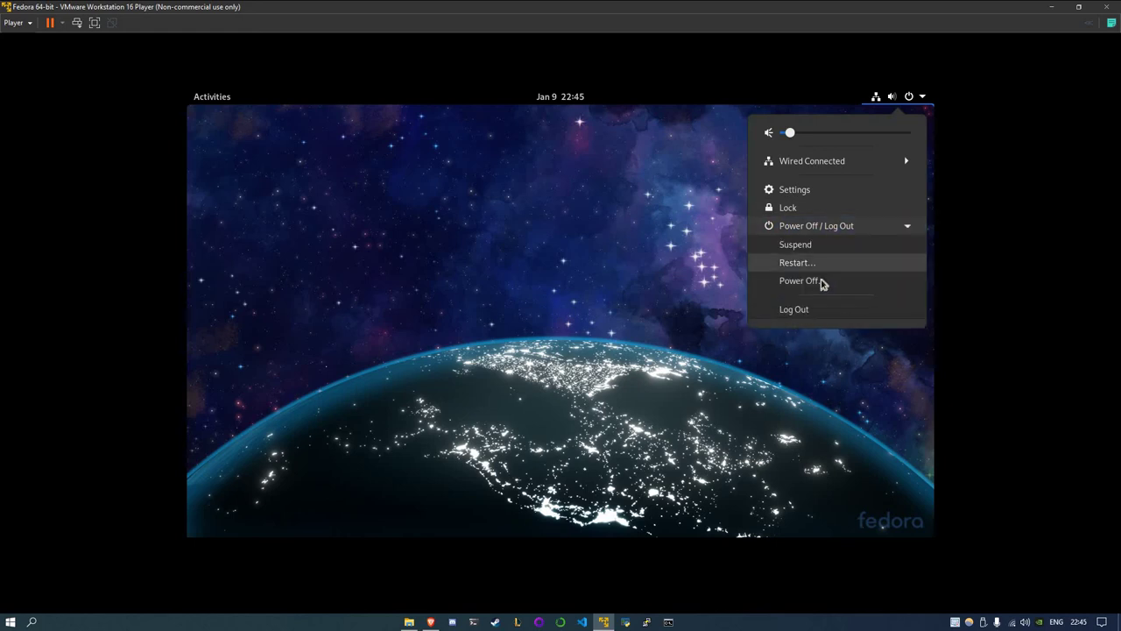
key(Return)
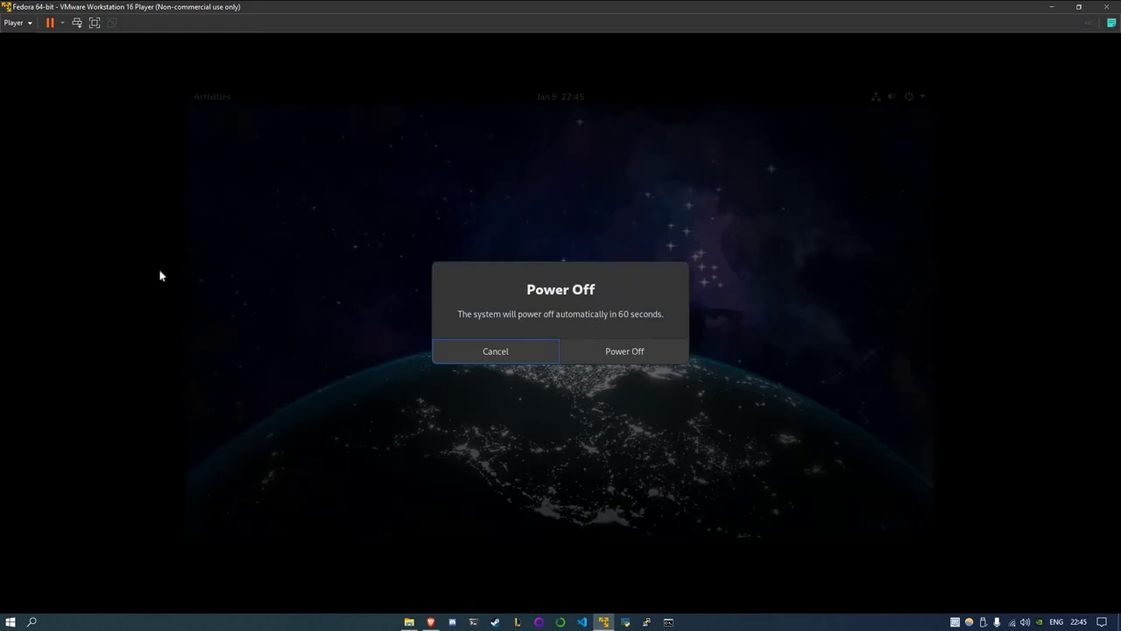
key(Return)
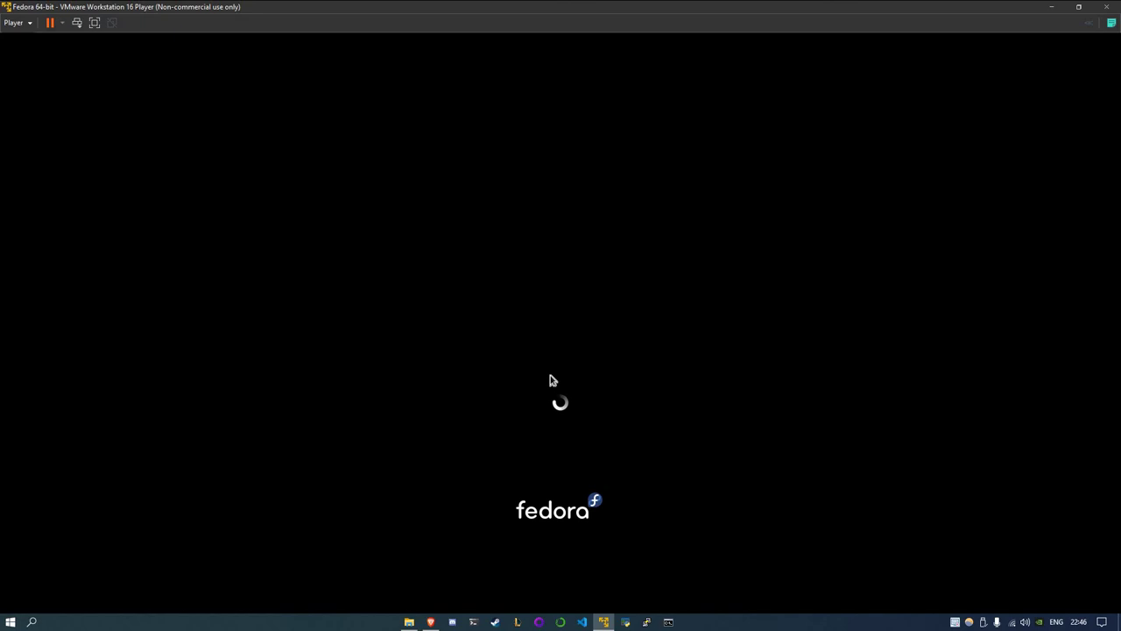
key(super+d)
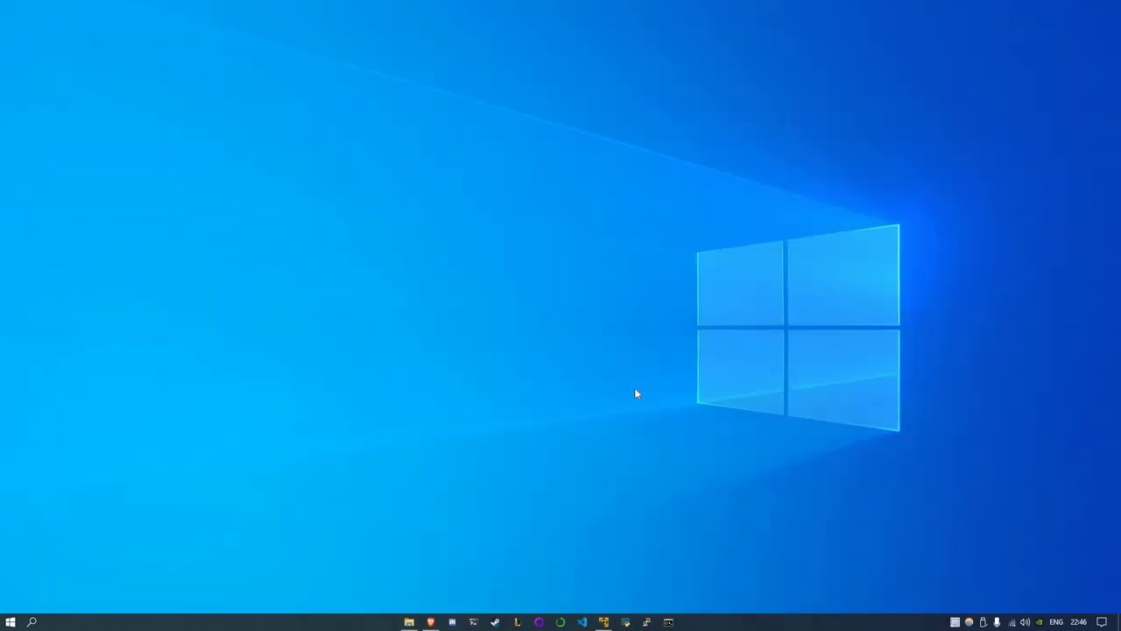
key(shift+F10)
key(Escape)
key(shift+F10)
key(Escape)
key(shift+F10)
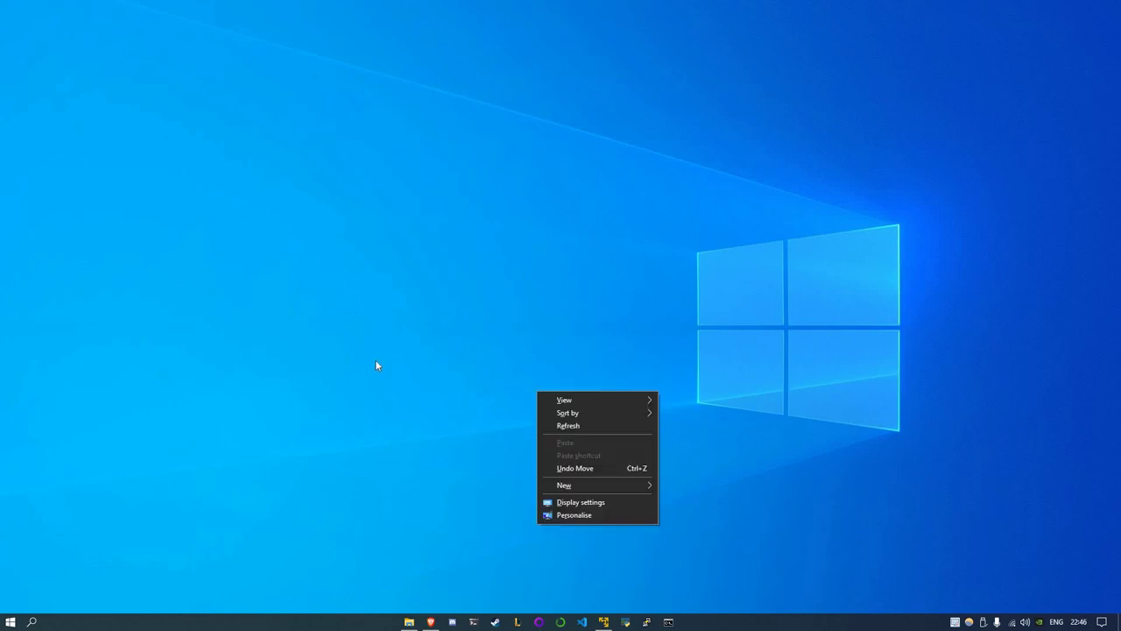
key(Escape)
key(shift+F10)
key(Escape)
key(super+d)
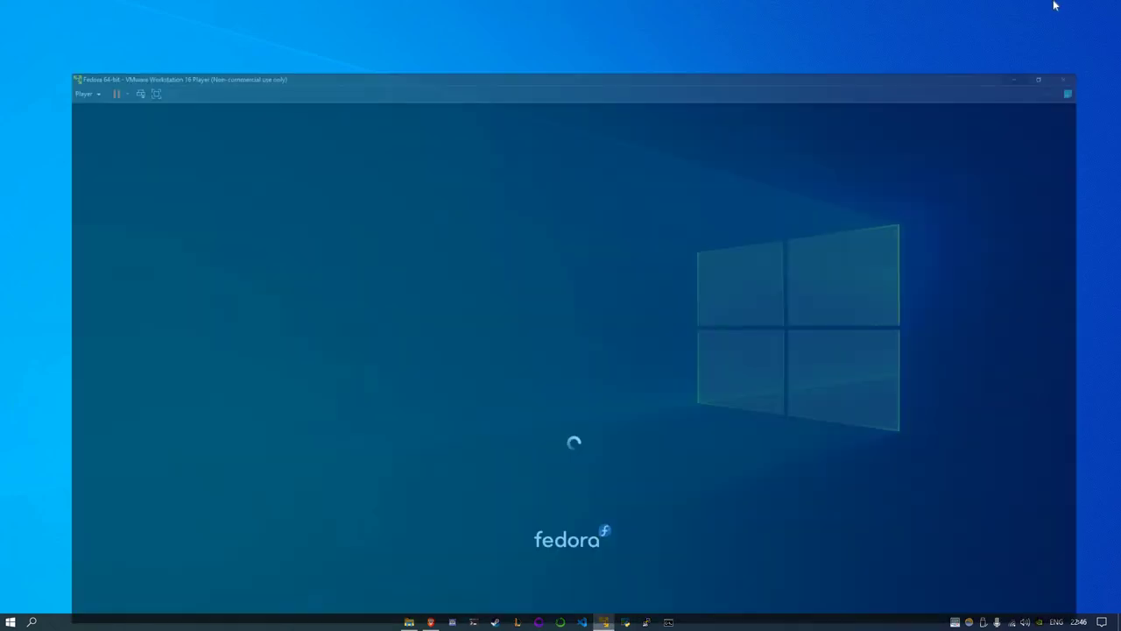
key(super+Down)
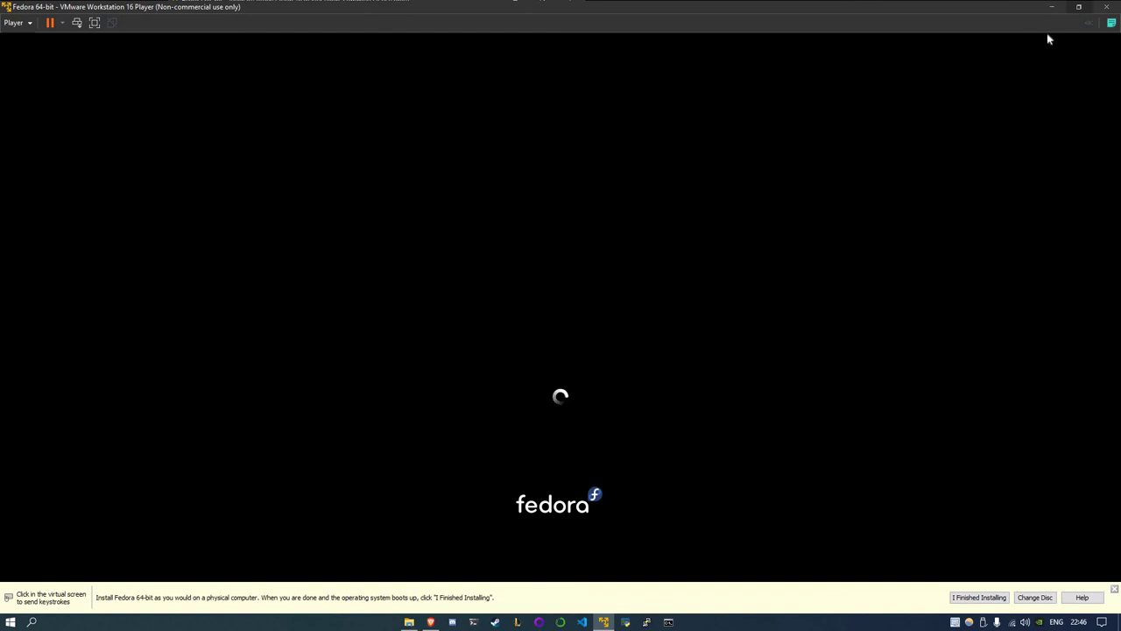
key(super+d)
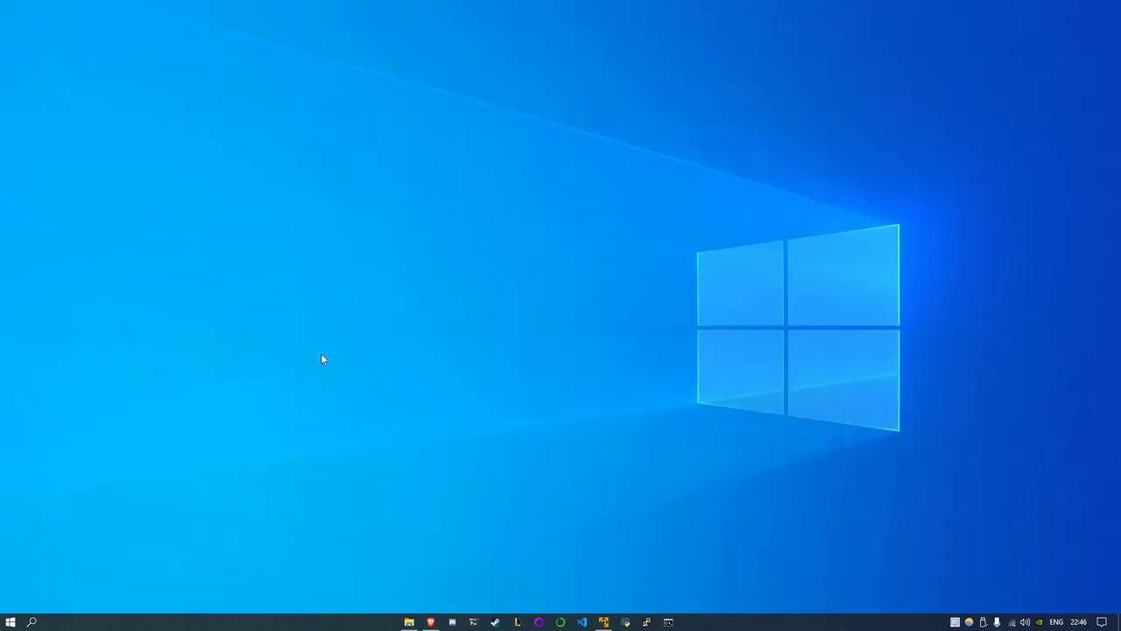
right_click(567, 468)
key(Escape)
right_click(448, 351)
key(Escape)
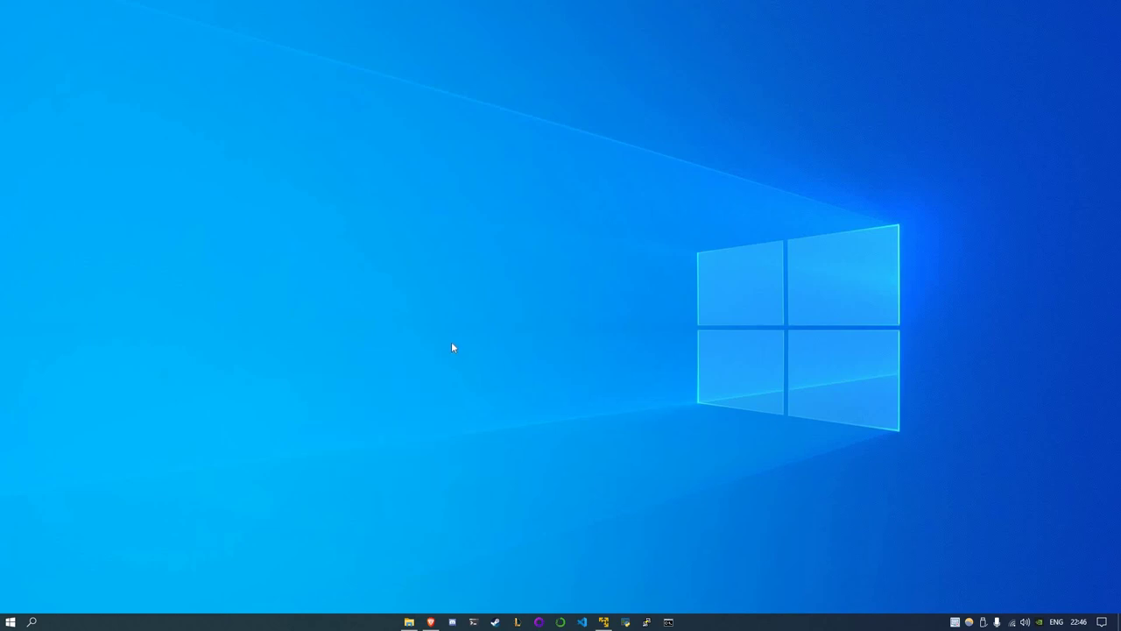